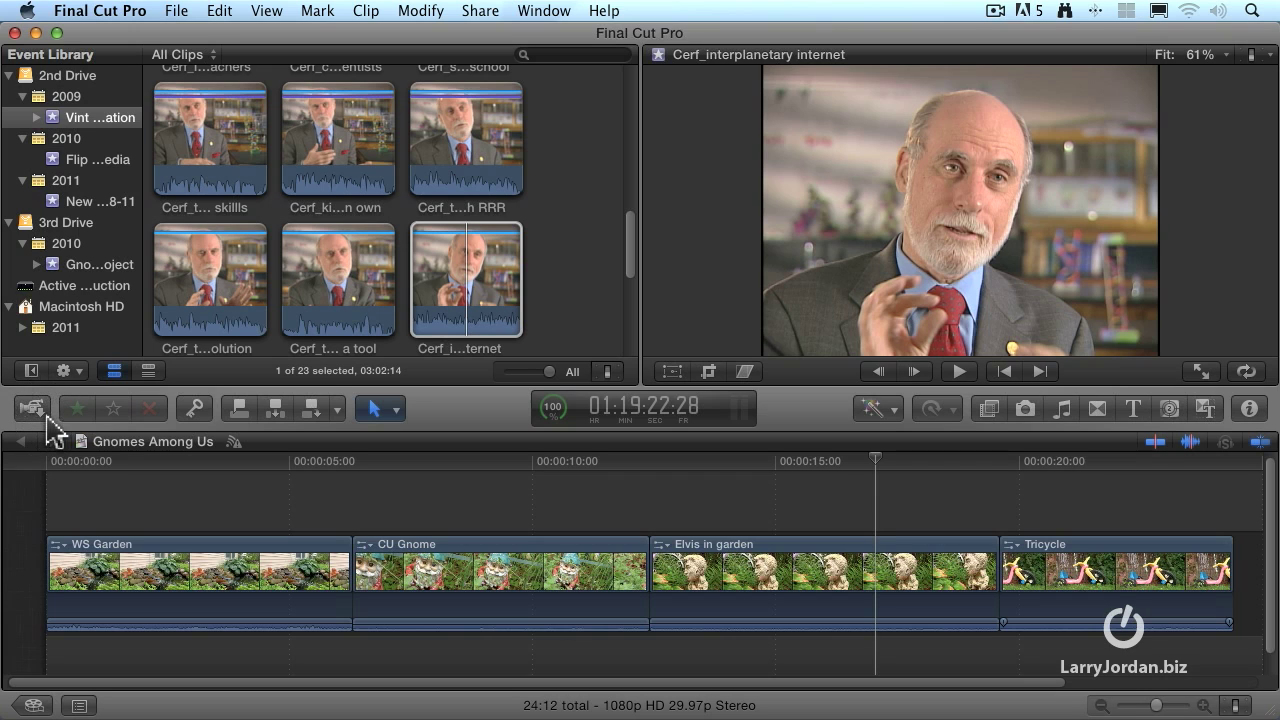
# - Open the Camera Import window with File > Import From Camera
pyautogui.click(176, 11)
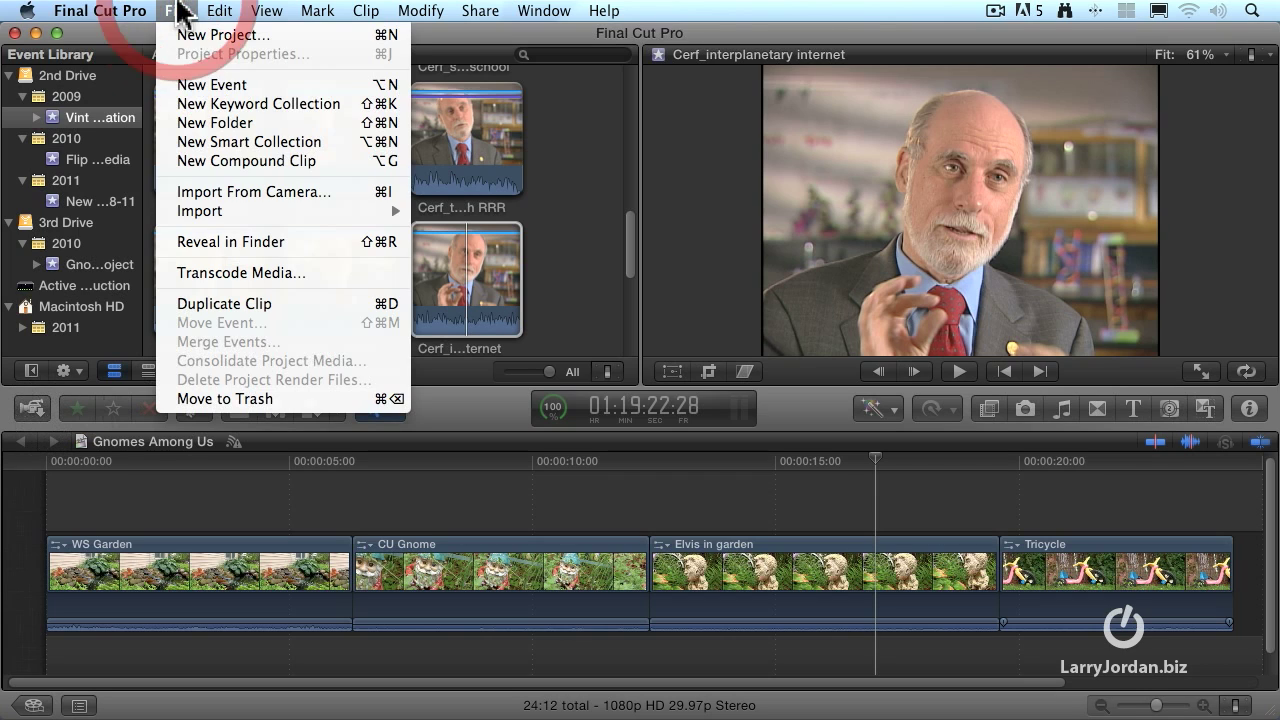
pyautogui.click(348, 194)
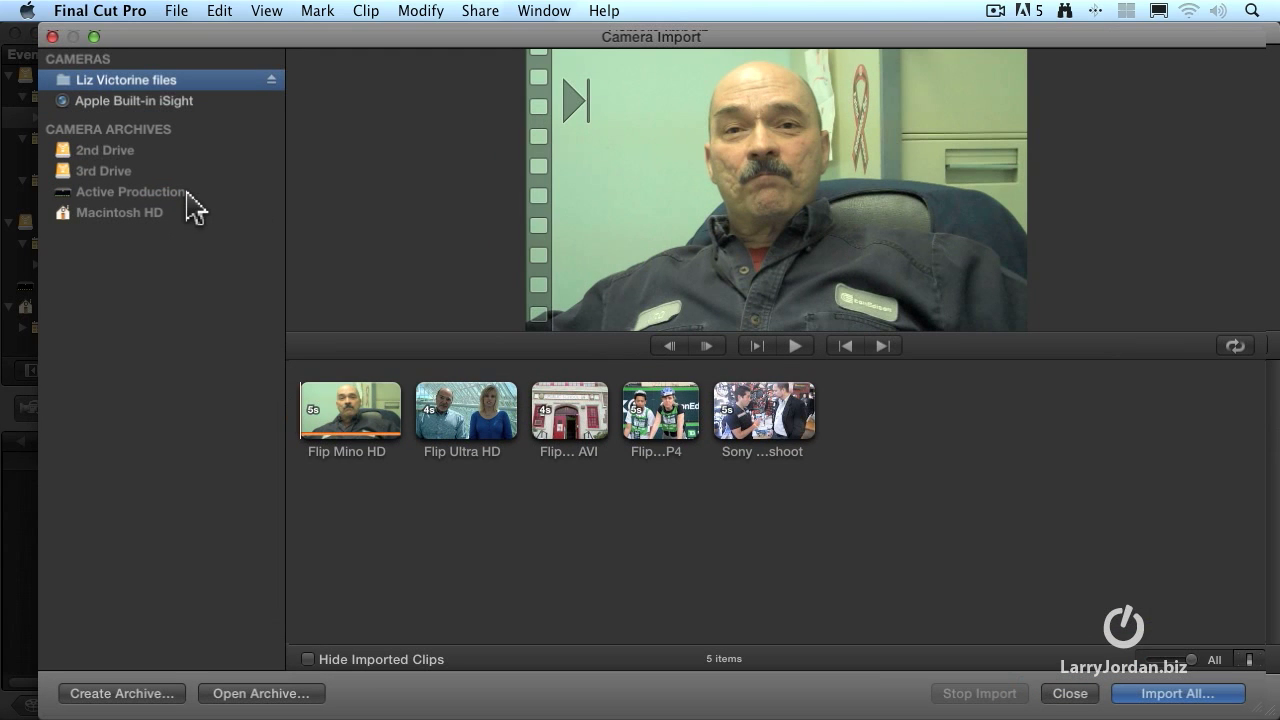
# - Deselect the current camera source in the Cameras sidebar so no clips show
pyautogui.click(206, 315)
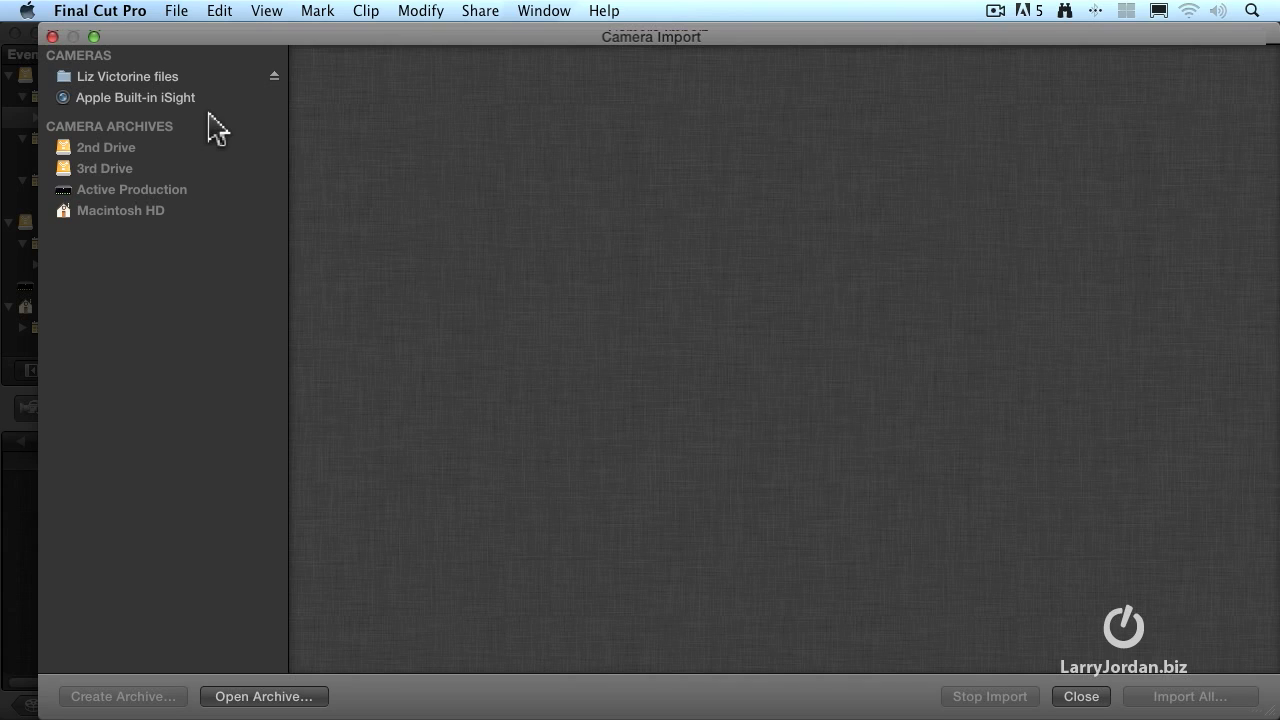
# - Open the AVCHD archive from Active Production > Source Media as a camera source
pyautogui.click(262, 697)
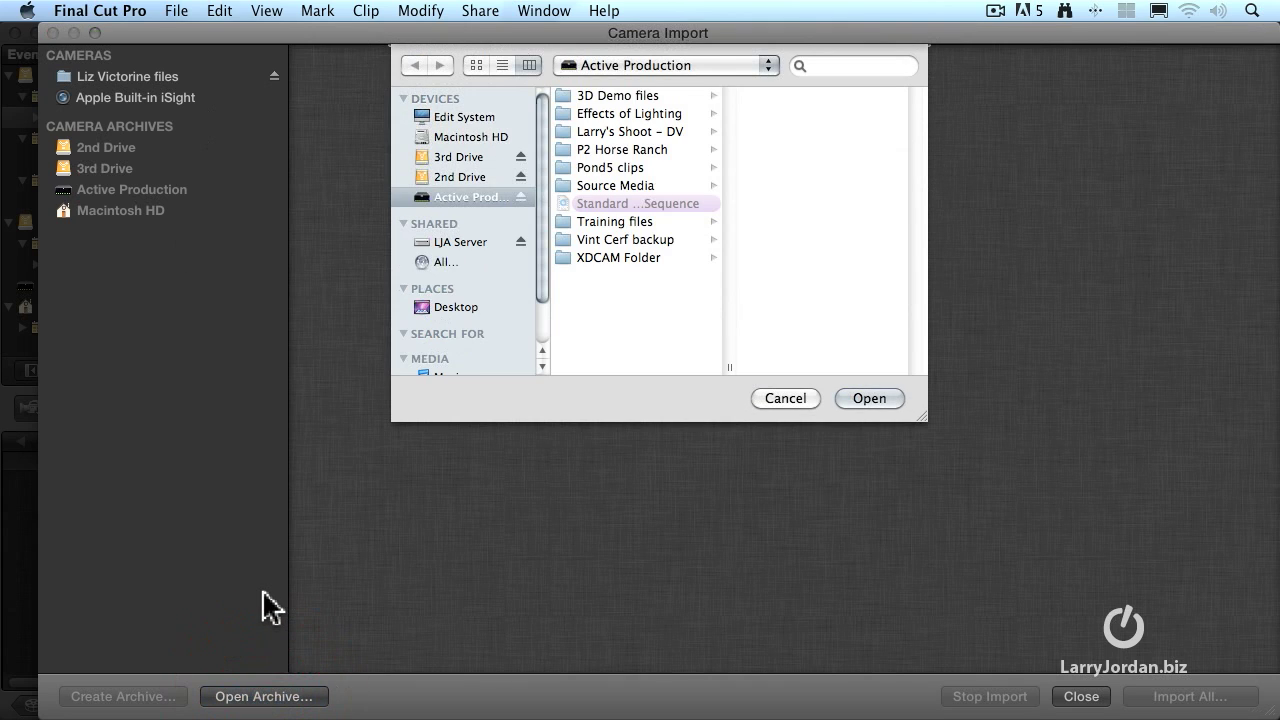
pyautogui.click(587, 187)
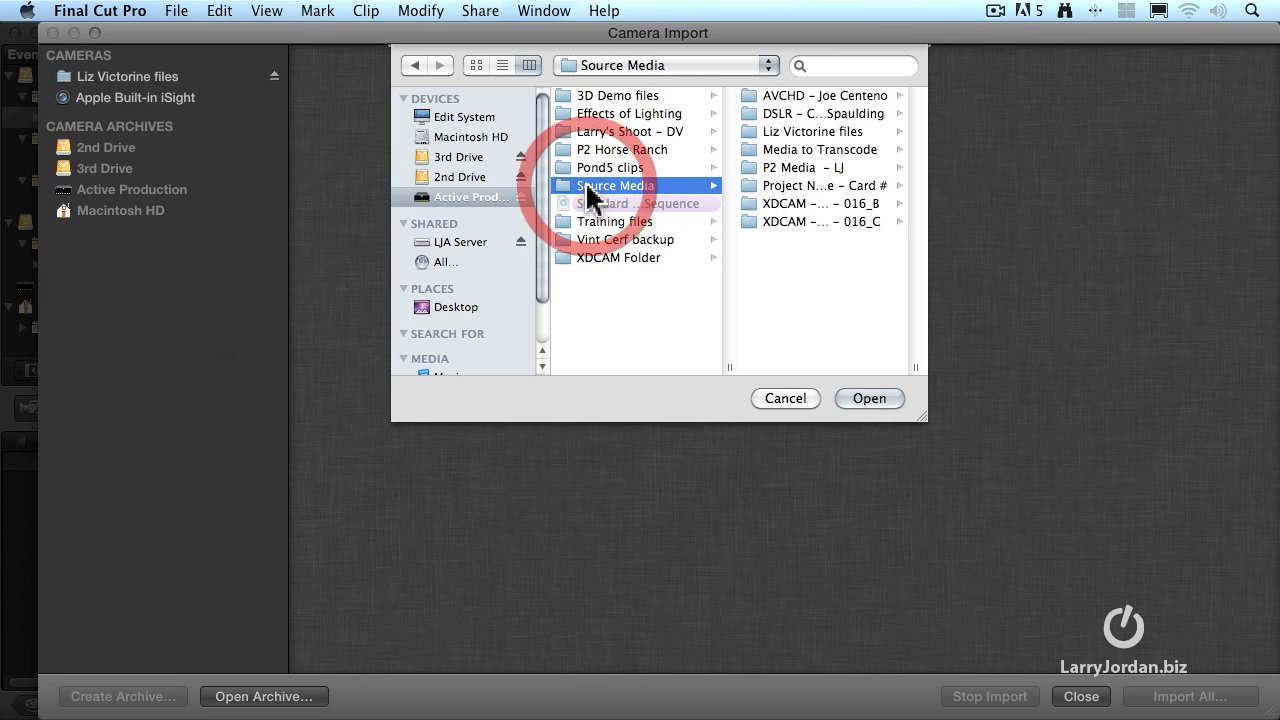
pyautogui.click(806, 97)
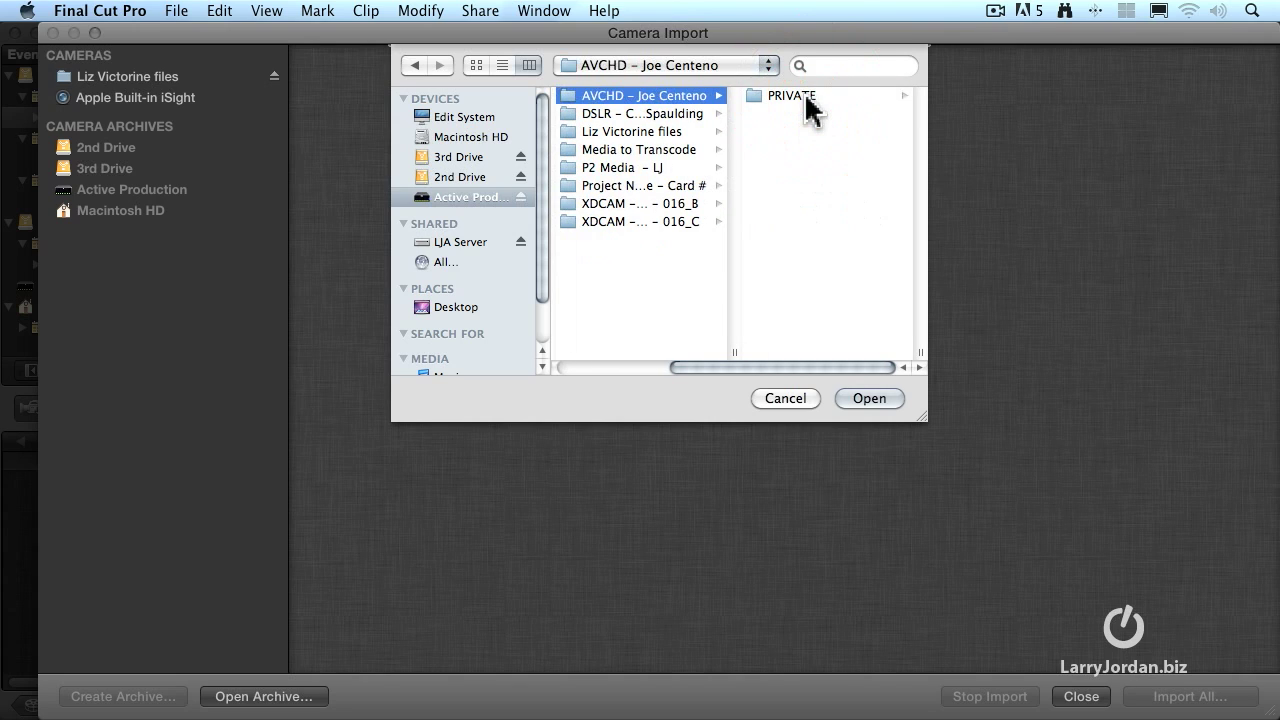
pyautogui.click(880, 399)
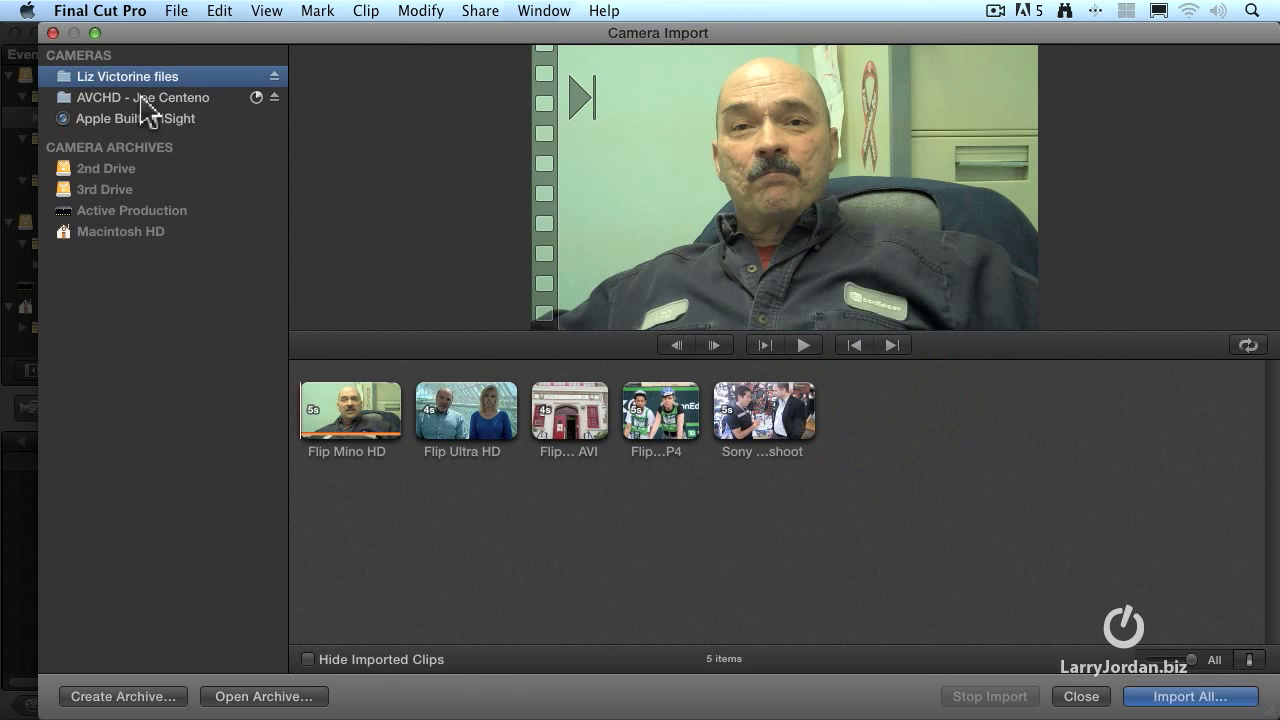
# - Display the AVCHD archive's 22 garden clips as thumbnails in Camera Import
pyautogui.click(142, 99)
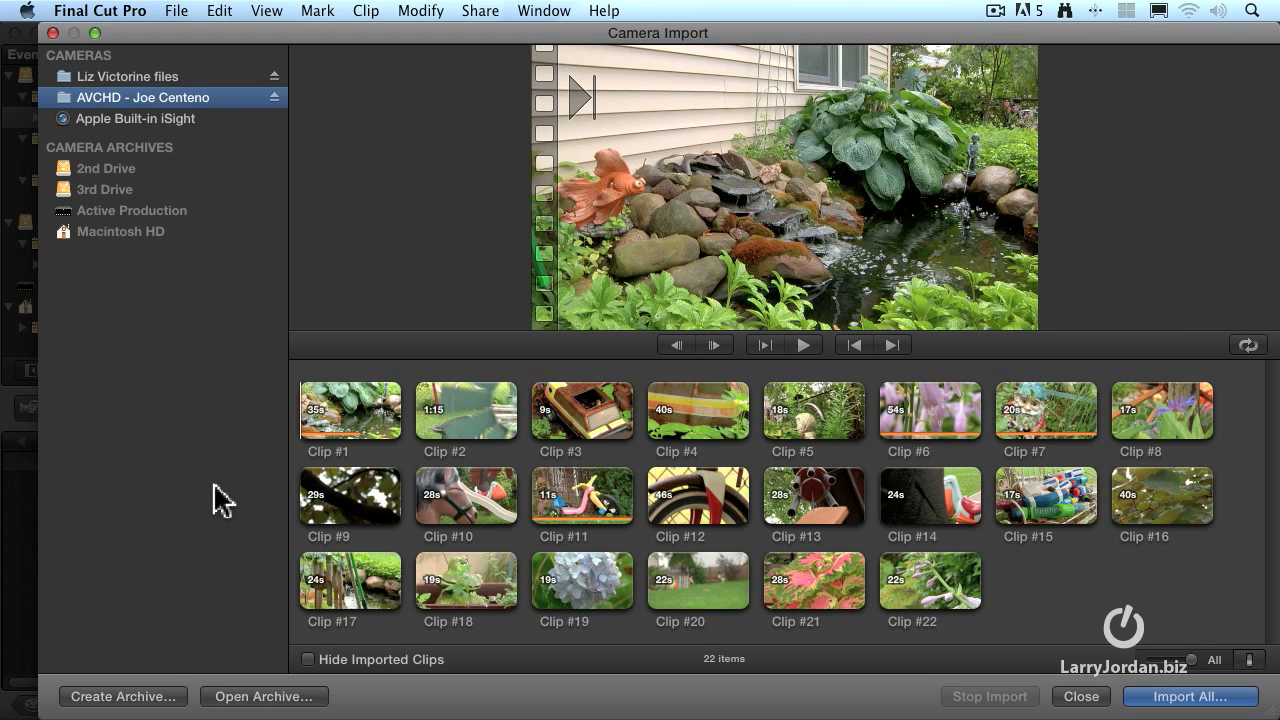
# - Select Clip #3 and play then stop it with the viewer's Play button
pyautogui.click(553, 430)
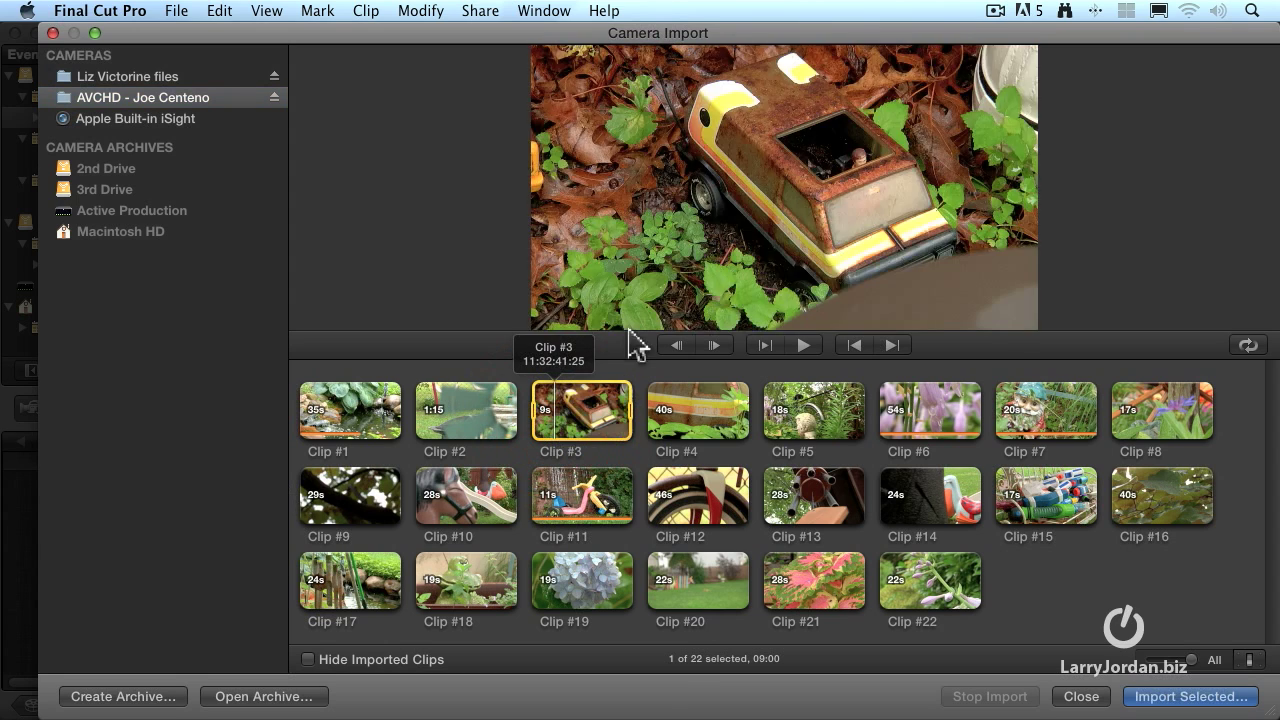
pyautogui.click(801, 346)
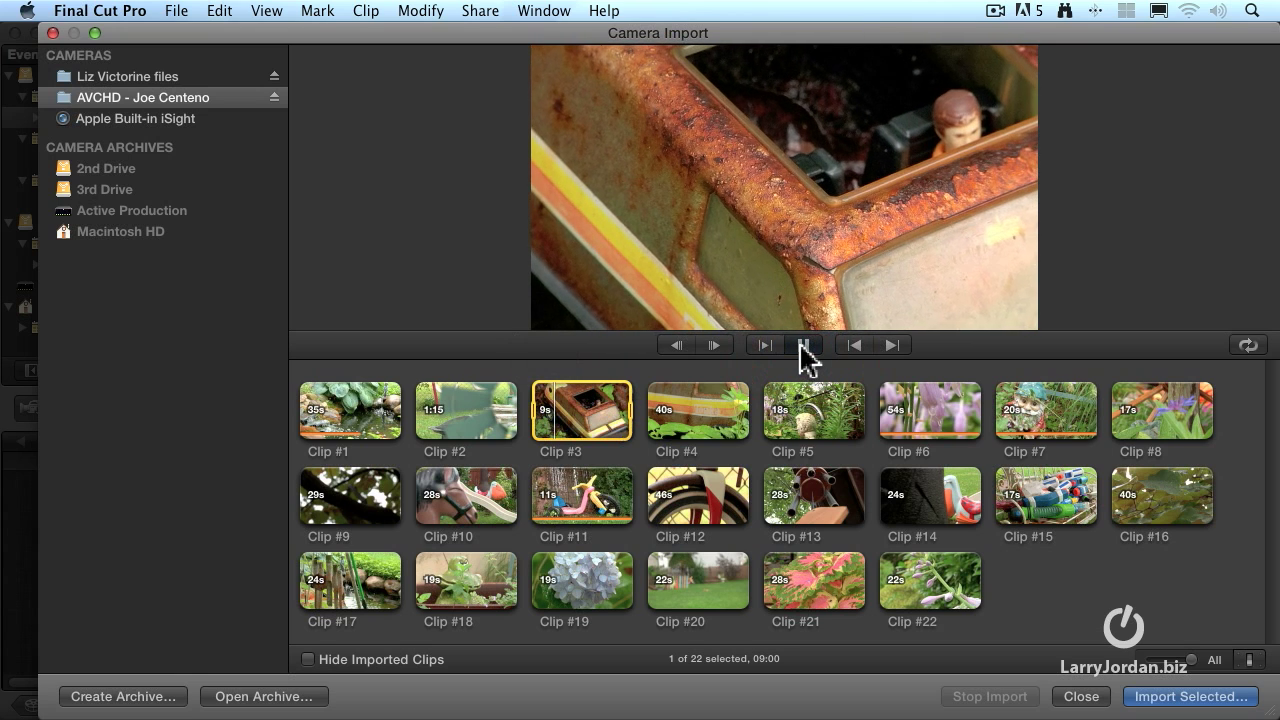
pyautogui.click(801, 345)
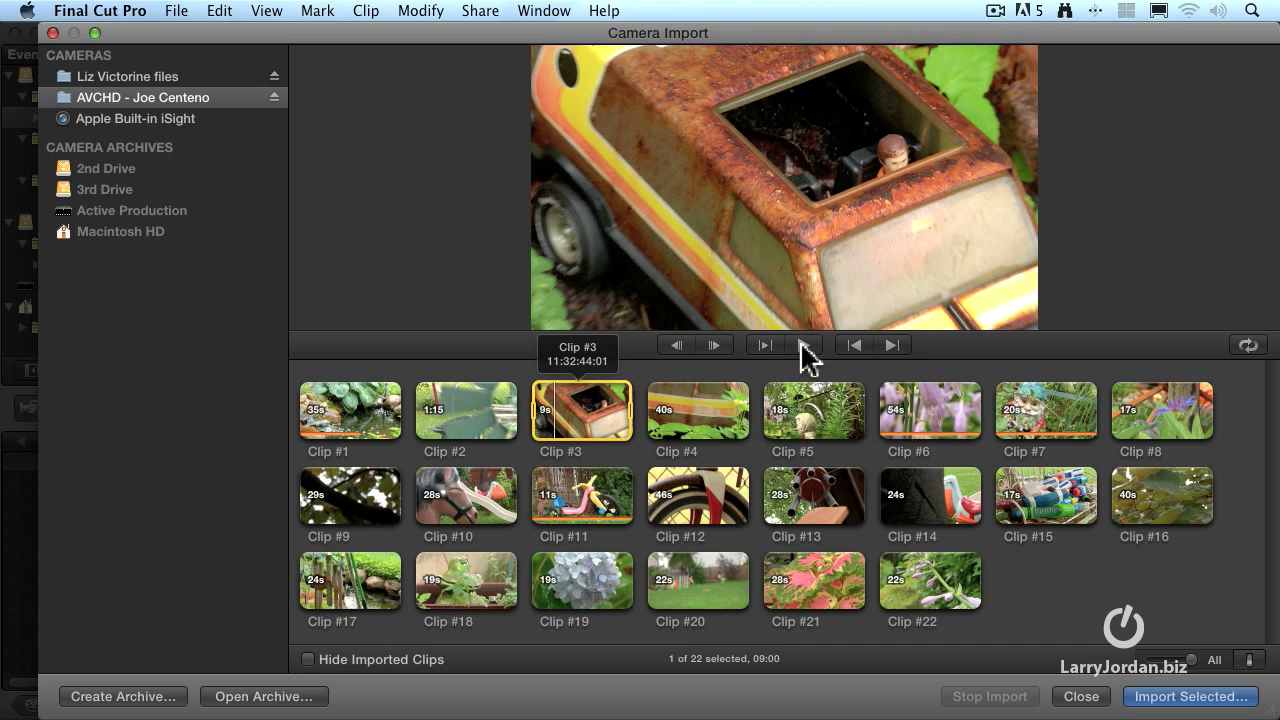
# - Play and stop the selected clip with the spacebar
pyautogui.click(424, 246)
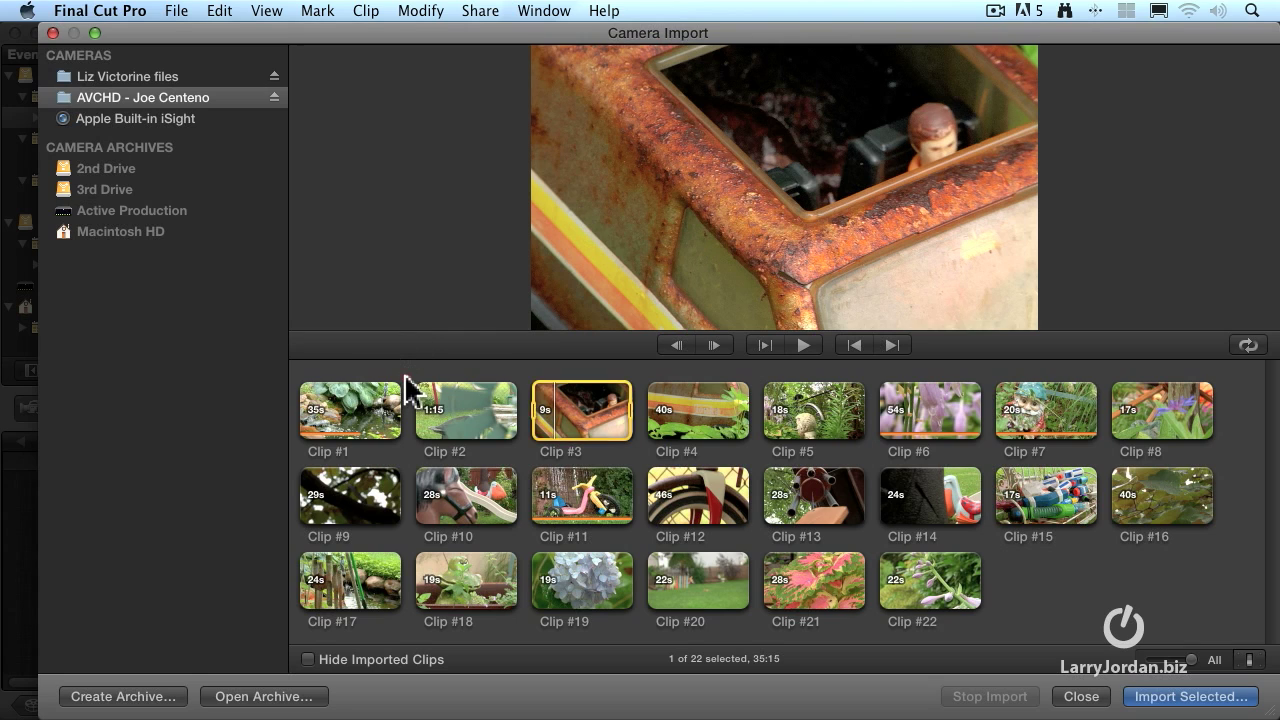
pyautogui.click(398, 398)
pyautogui.click(418, 250)
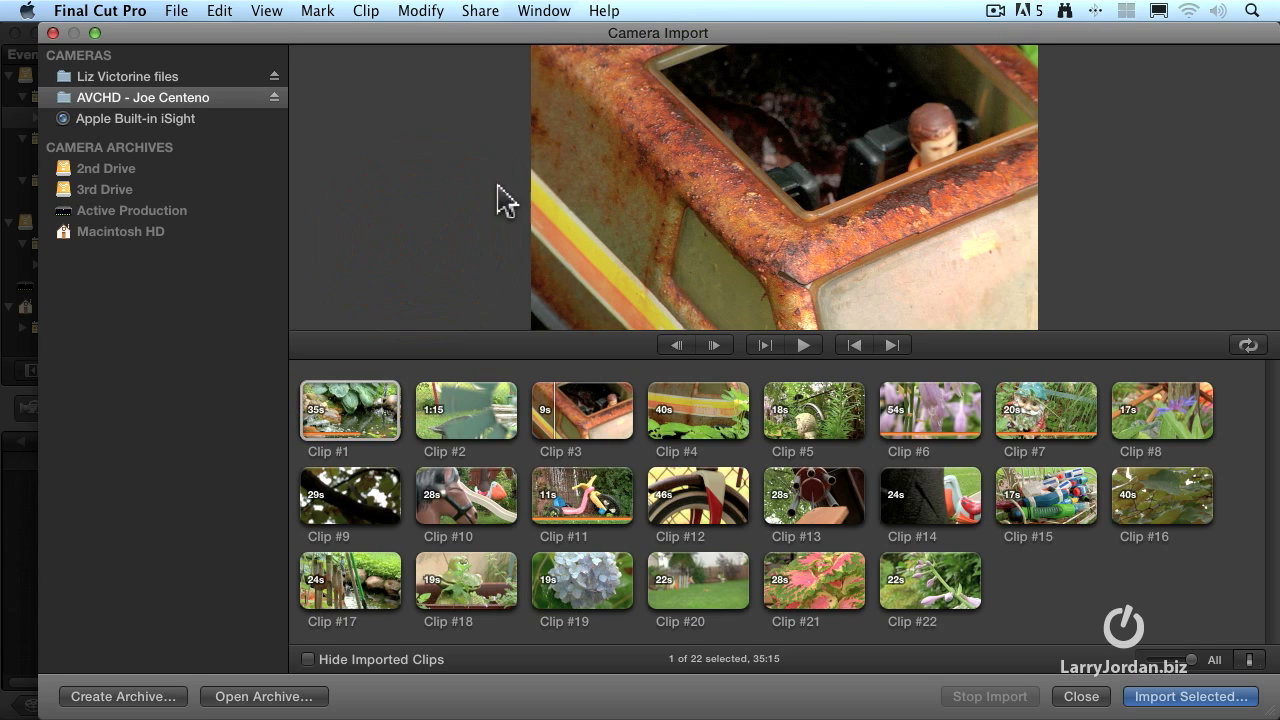
pyautogui.press('space')
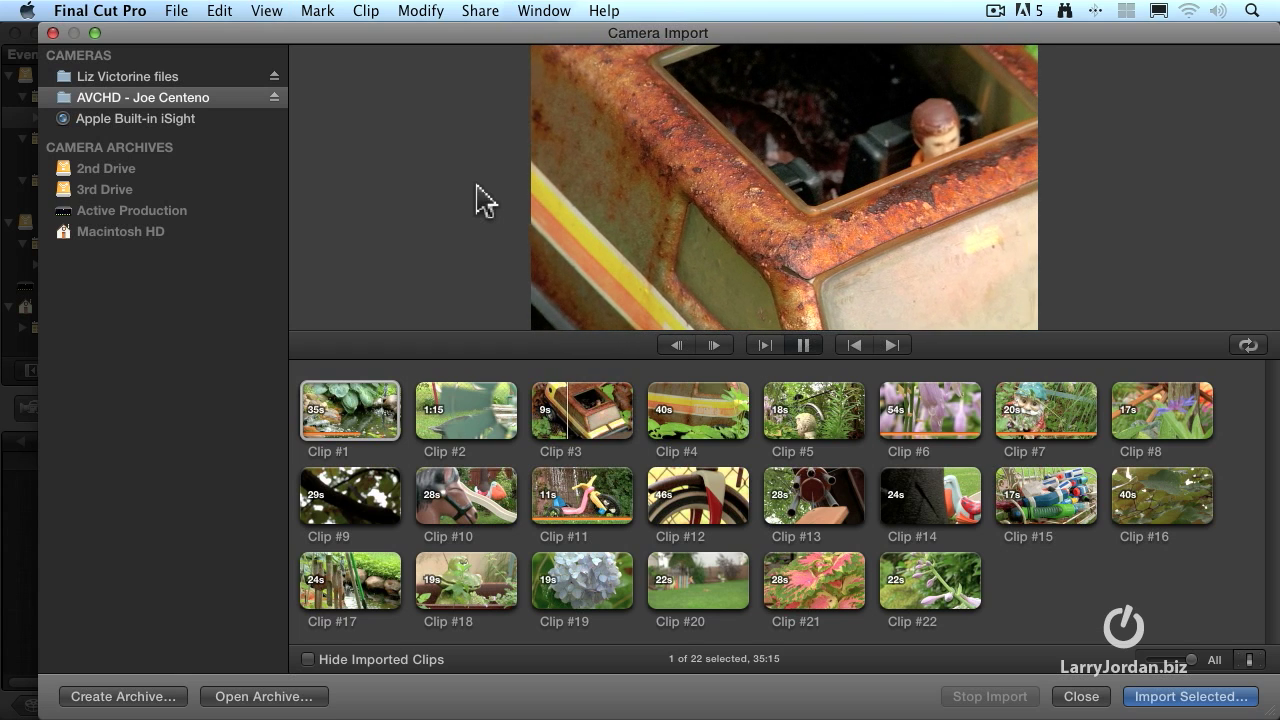
pyautogui.press('space')
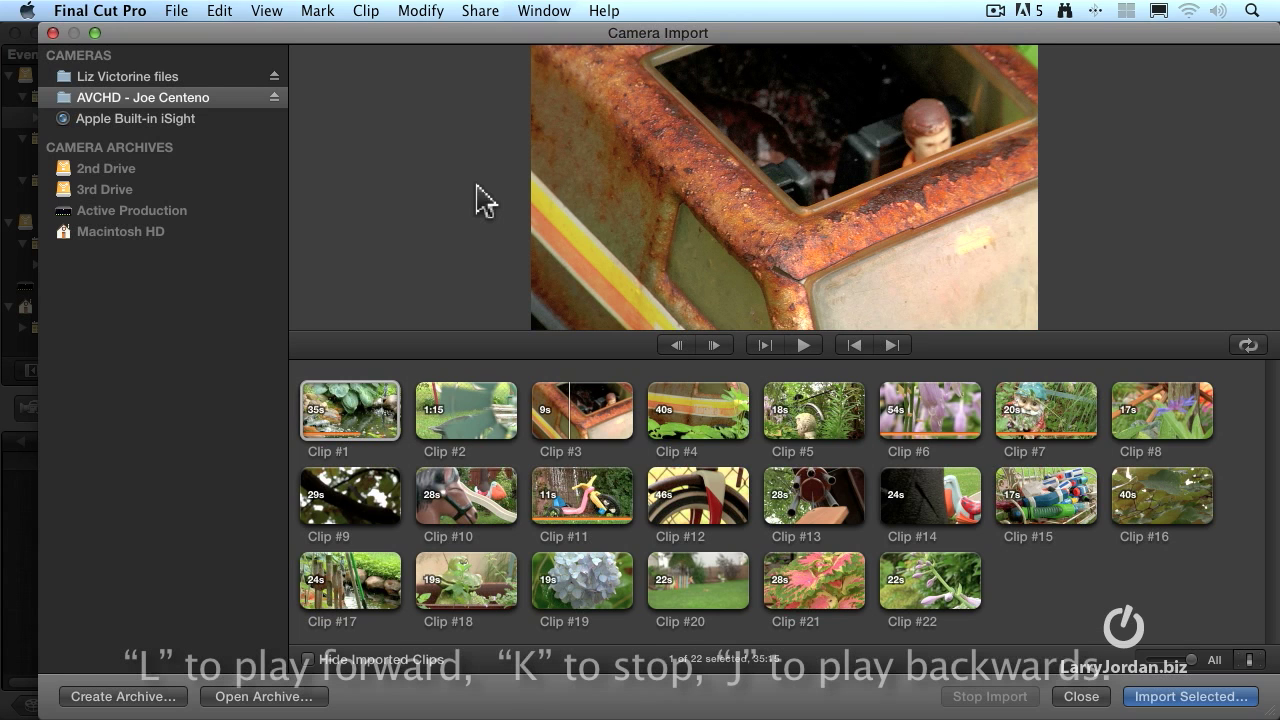
# - Shuttle the clip with L, K and J, playing forward, stopping and reversing
pyautogui.press('l')
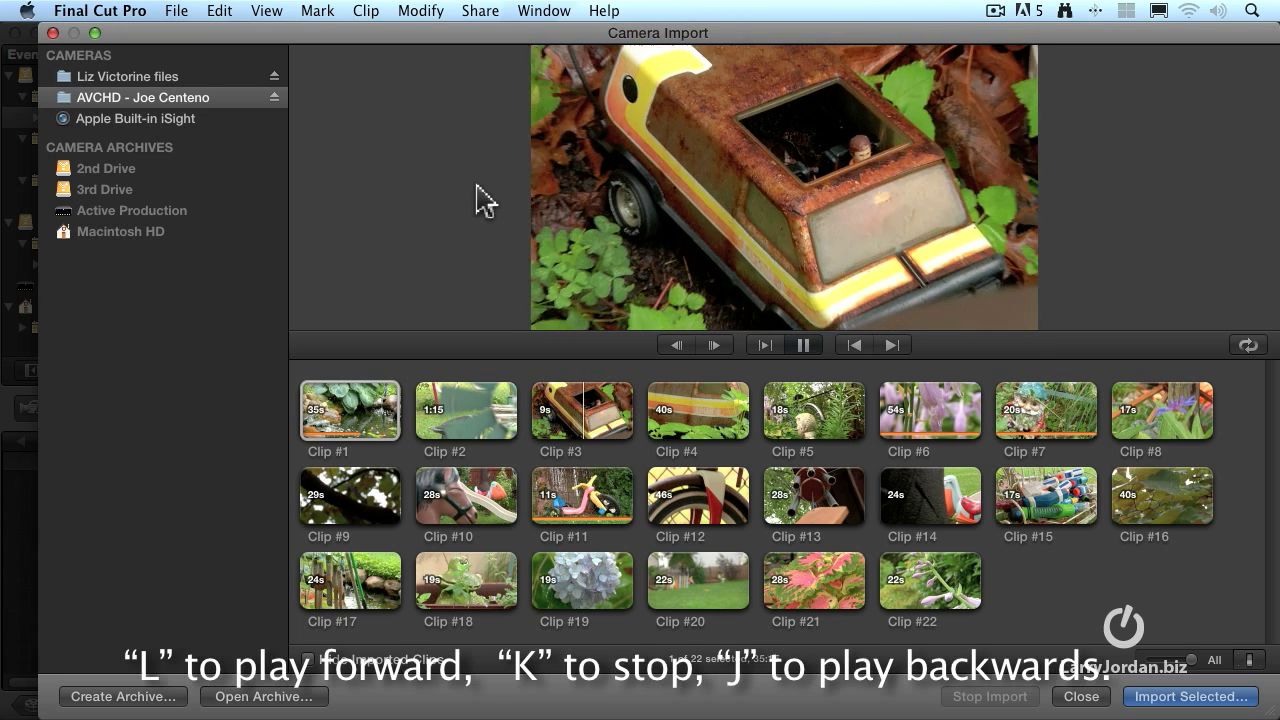
pyautogui.press('k')
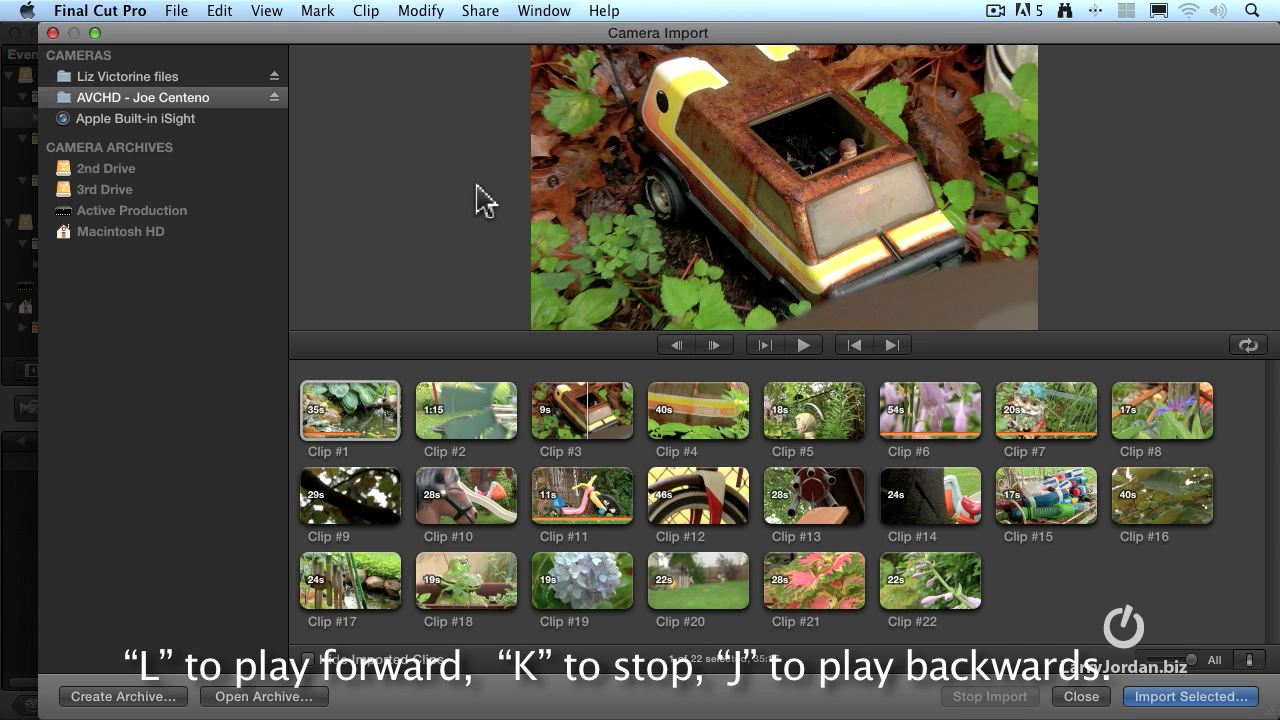
pyautogui.press('j')
pyautogui.press('k')
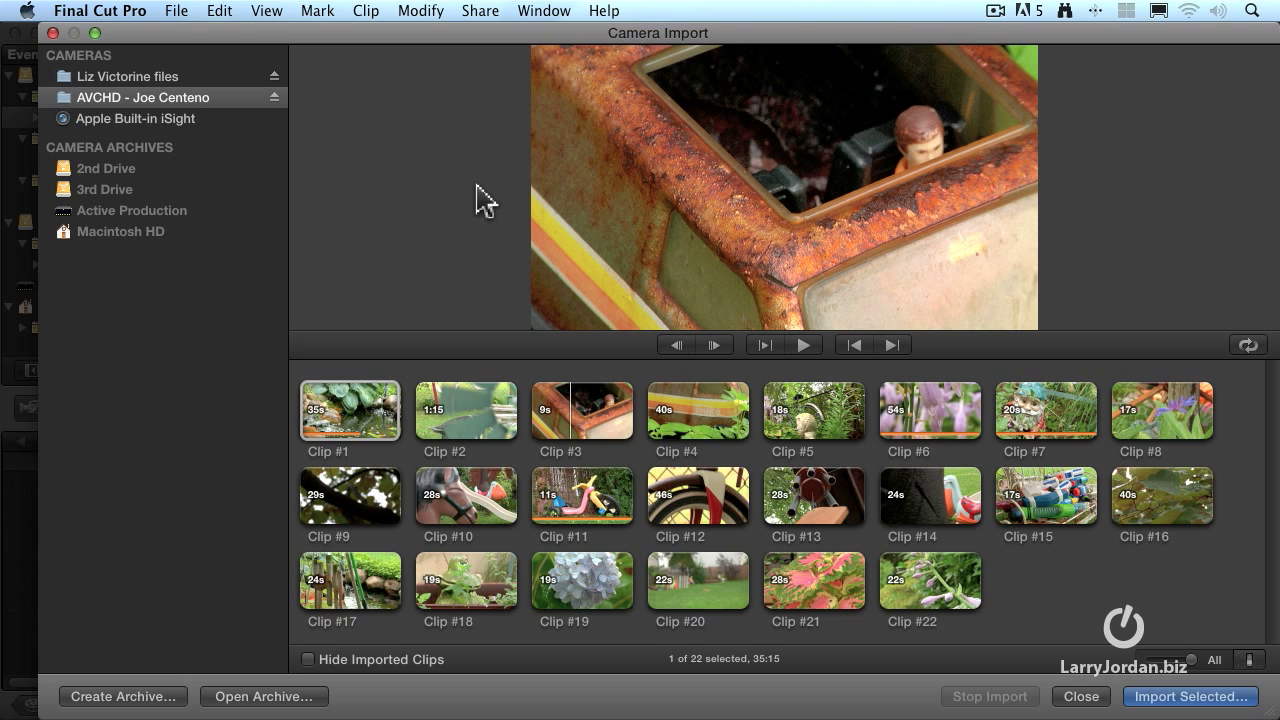
pyautogui.press('l')
pyautogui.press('k')
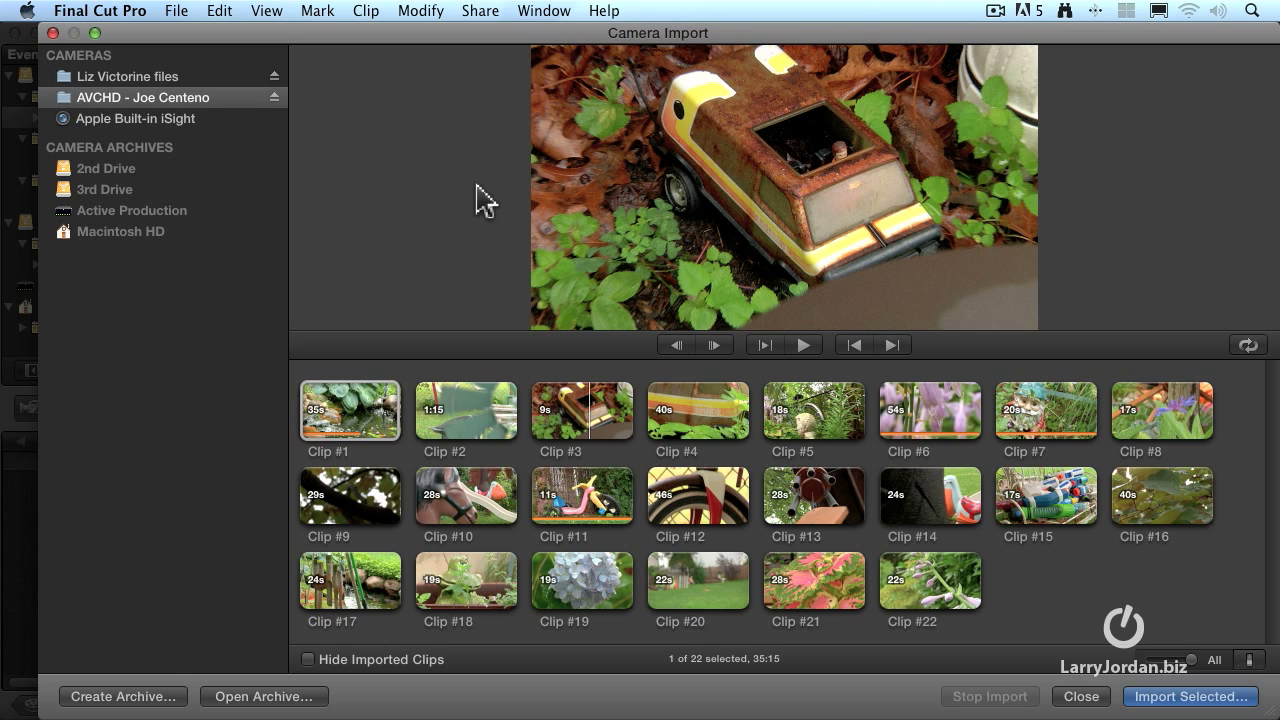
pyautogui.press('j')
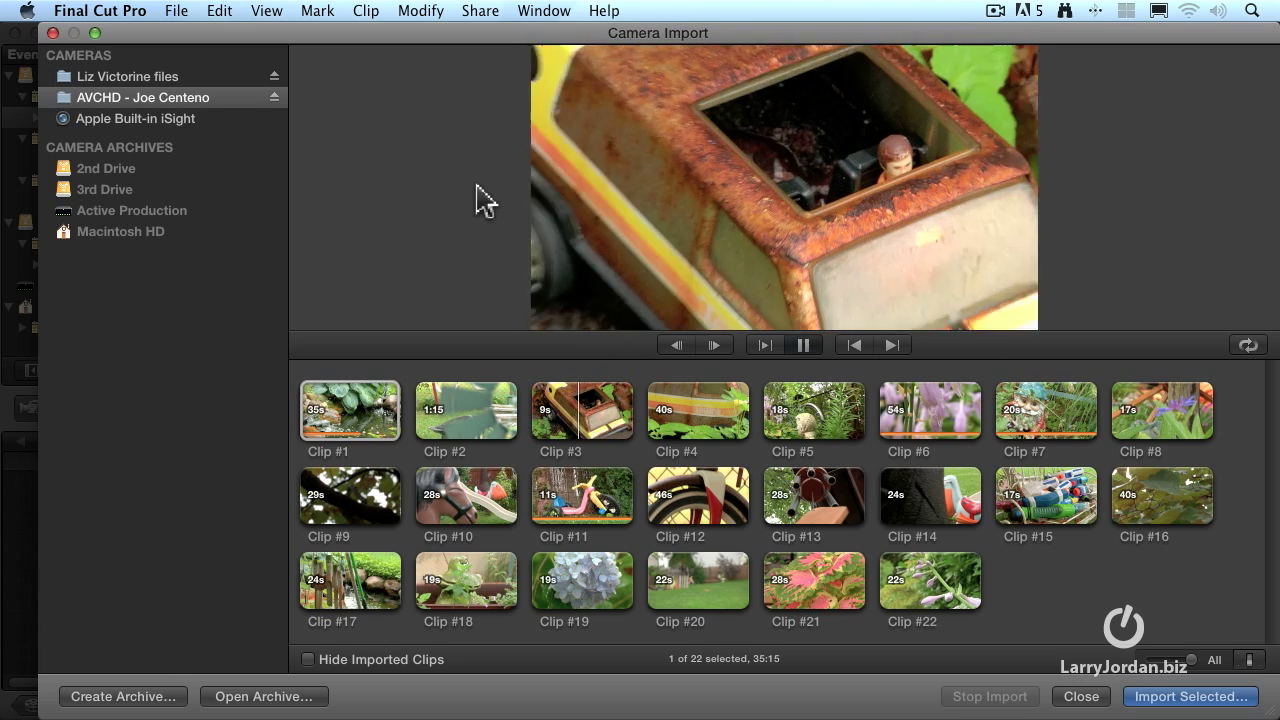
pyautogui.press('k')
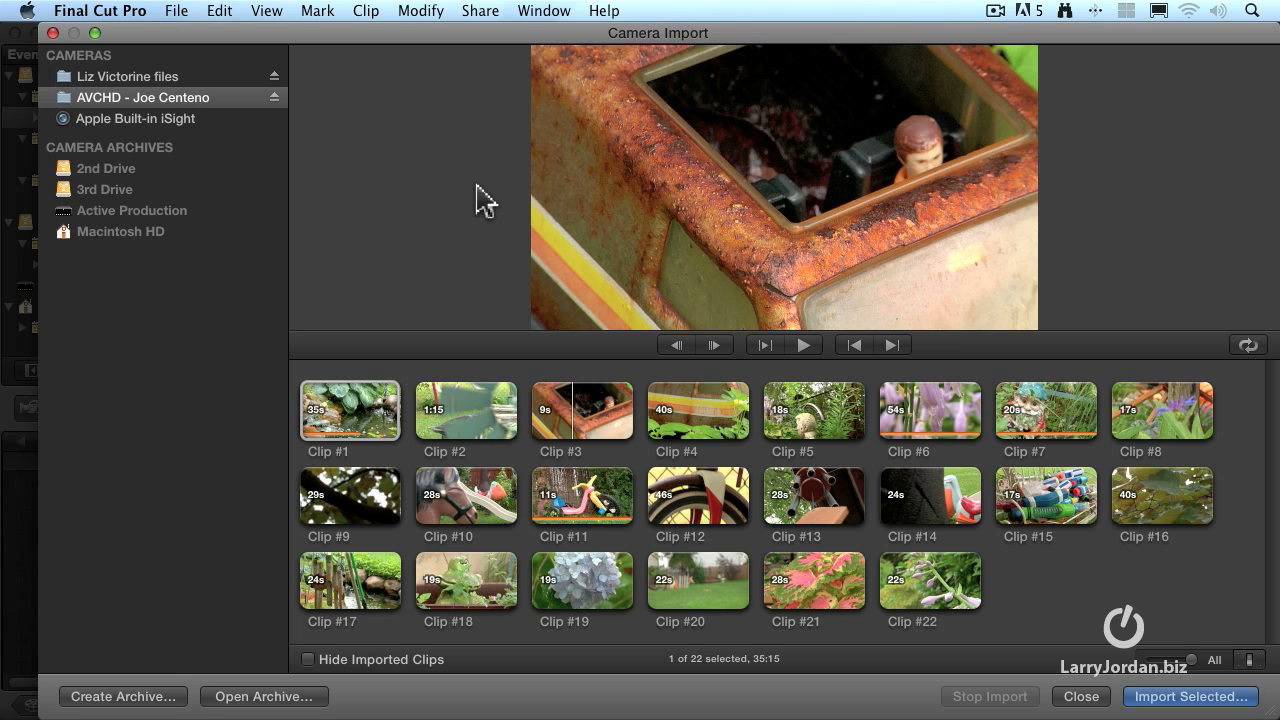
pyautogui.press('l')
pyautogui.click(679, 346)
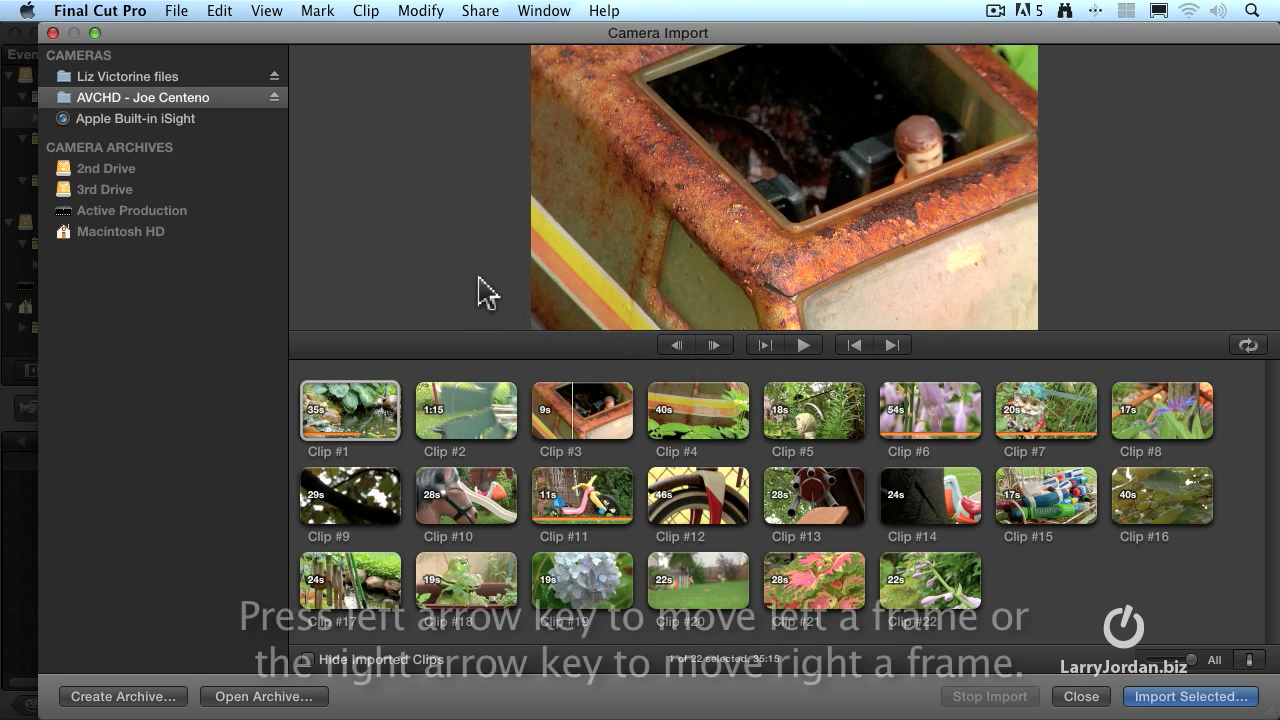
pyautogui.press('Left')
pyautogui.press('Left')
pyautogui.press('Left')
pyautogui.press('Left')
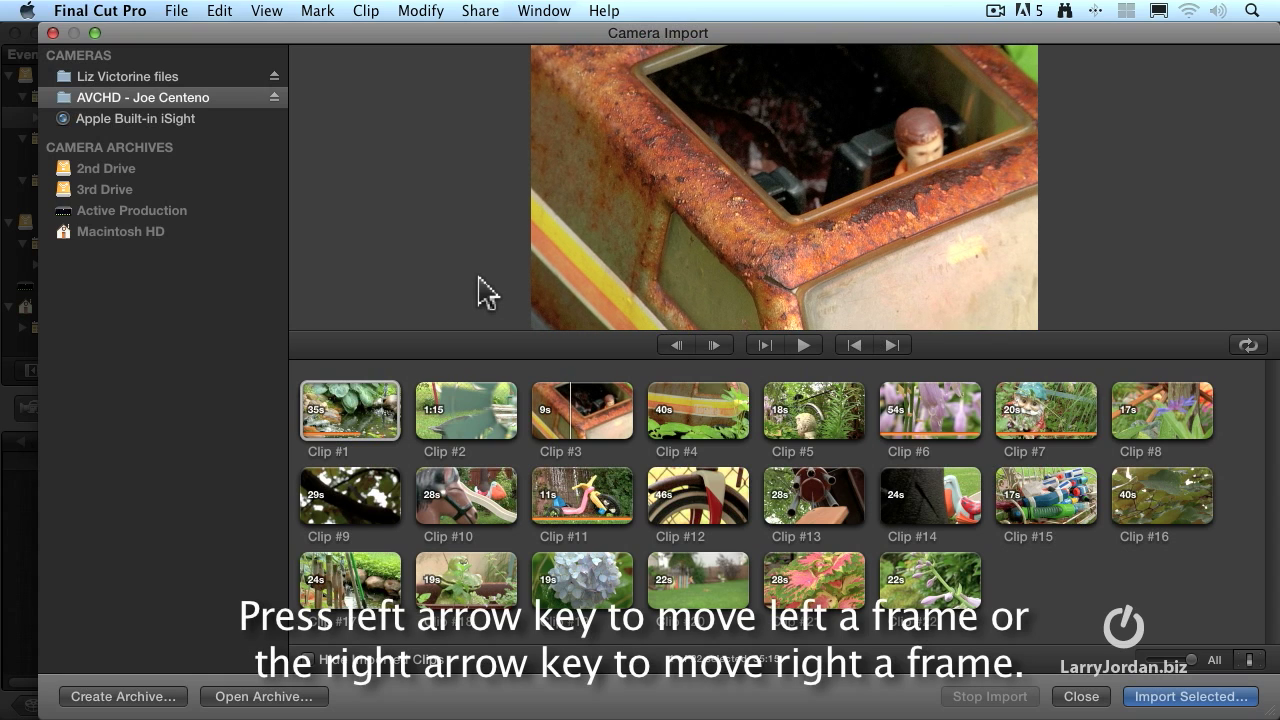
pyautogui.press('Right')
pyautogui.press('Right')
pyautogui.press('Right')
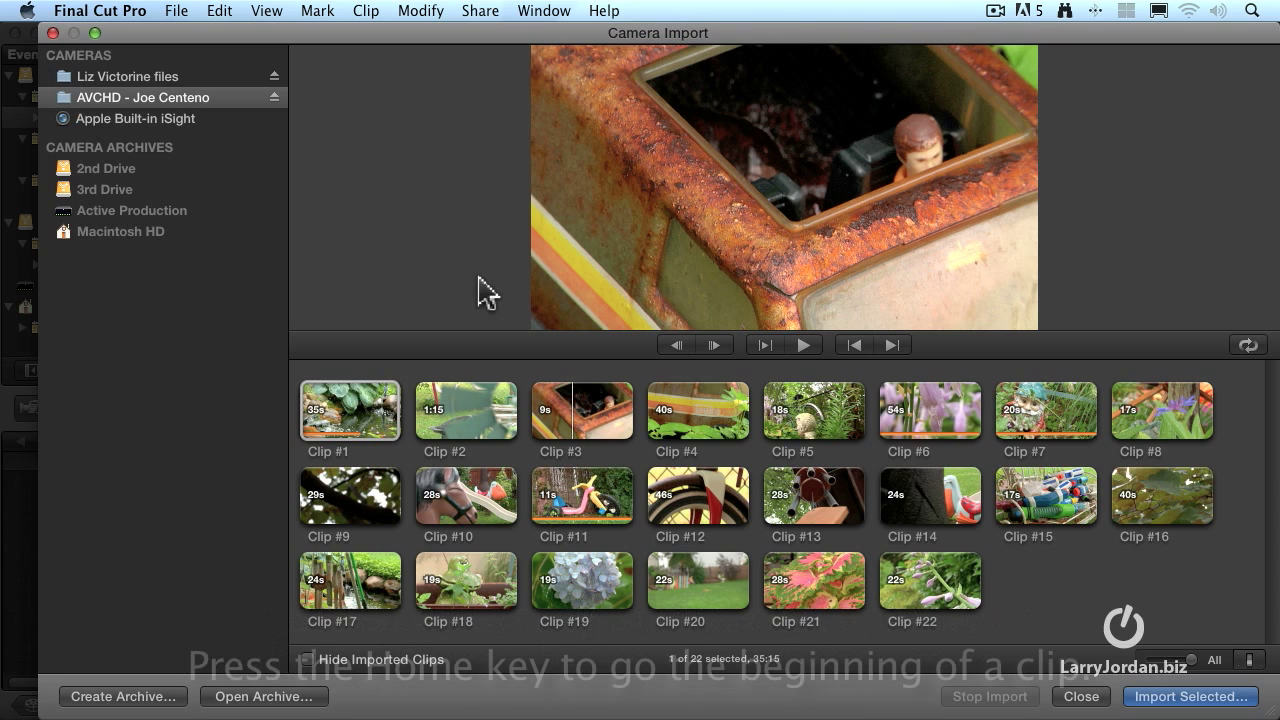
pyautogui.press('Home')
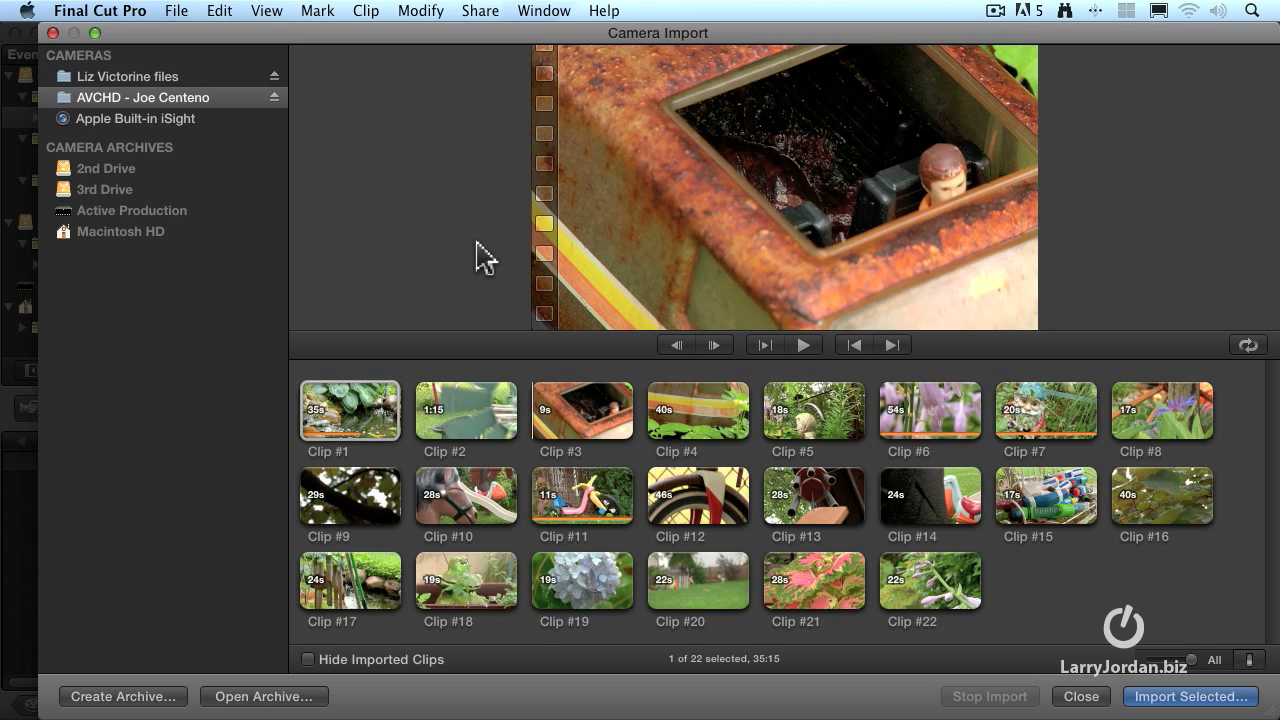
pyautogui.press('End')
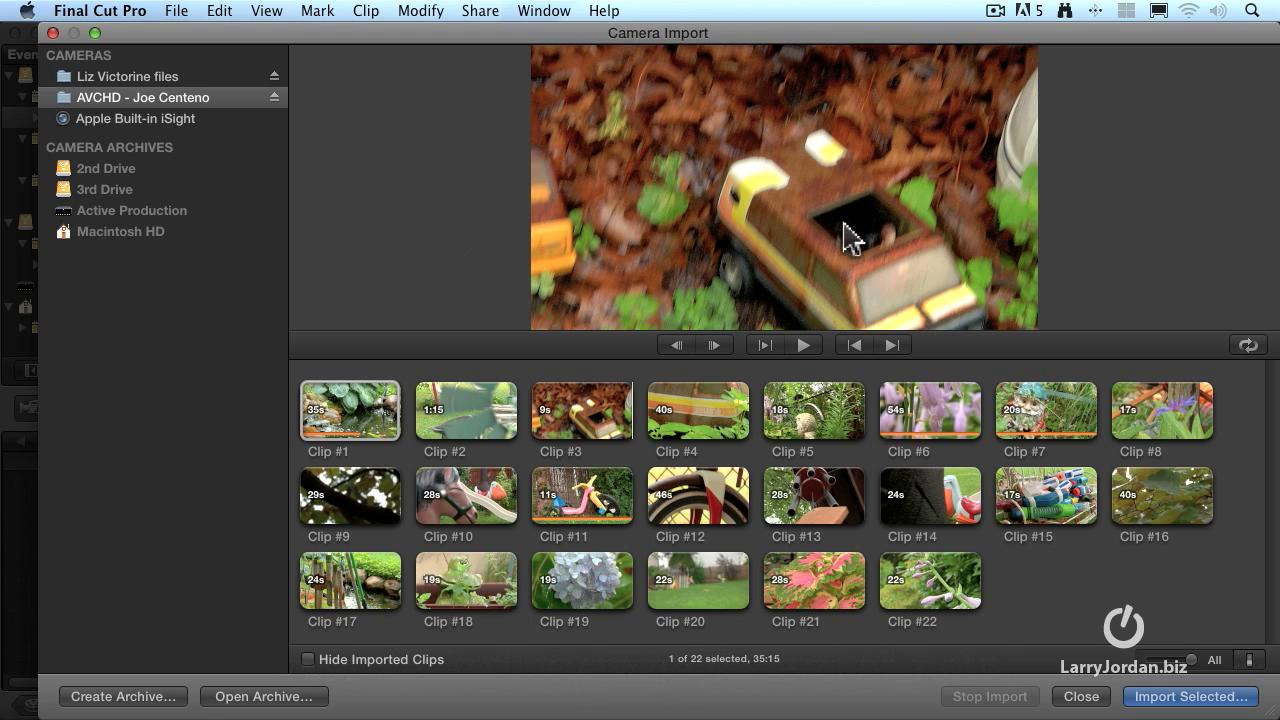
pyautogui.press('Home')
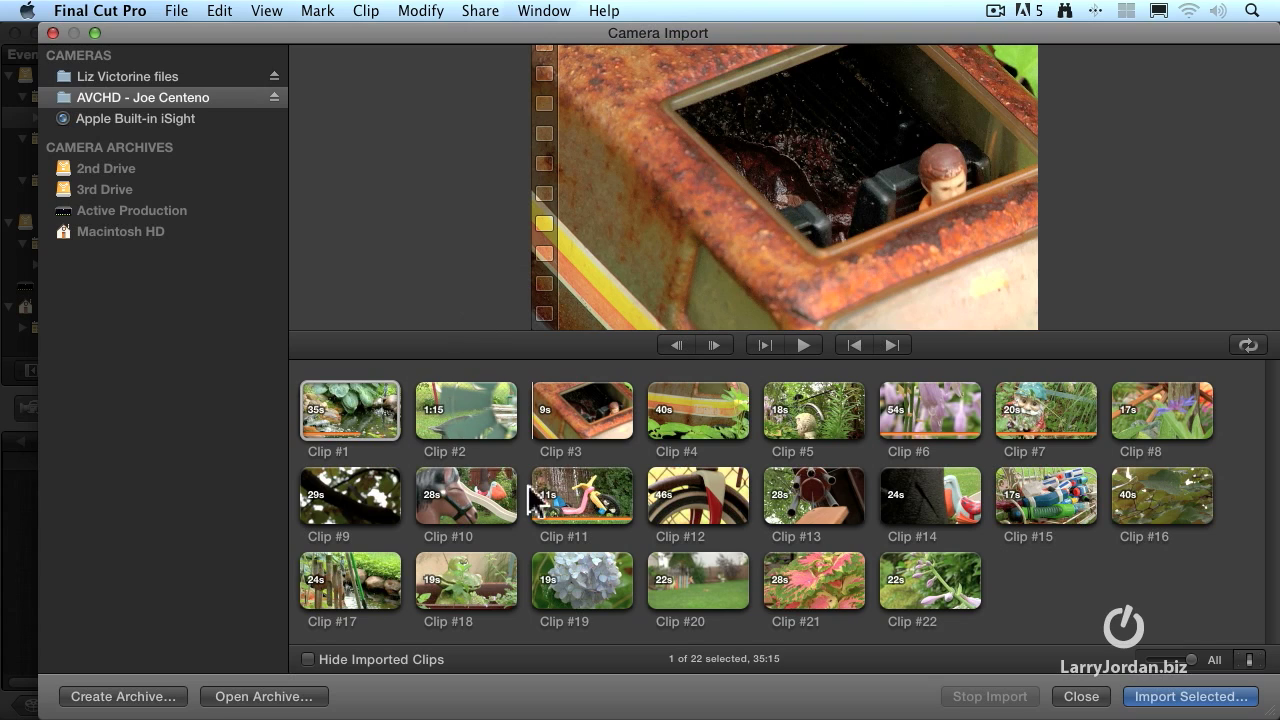
# - Select Clip #1 and turn on Hide Imported Clips, leaving 19 clips listed
pyautogui.click(341, 440)
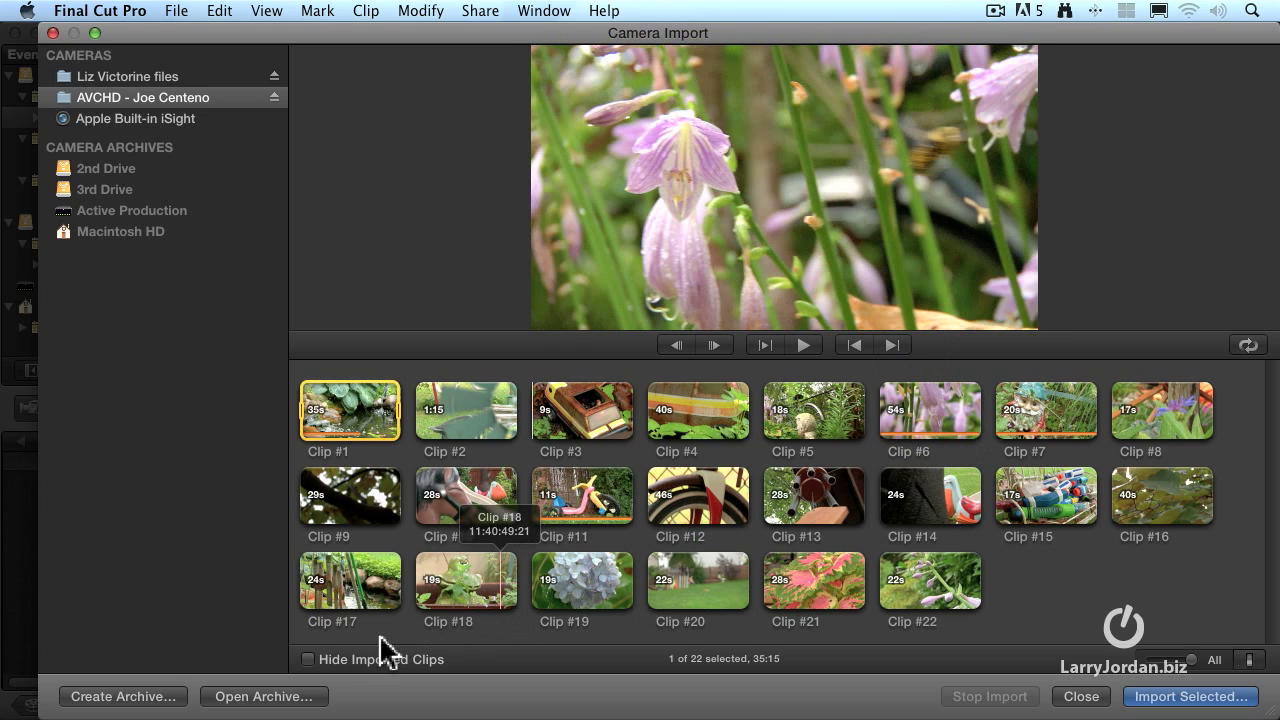
pyautogui.click(307, 660)
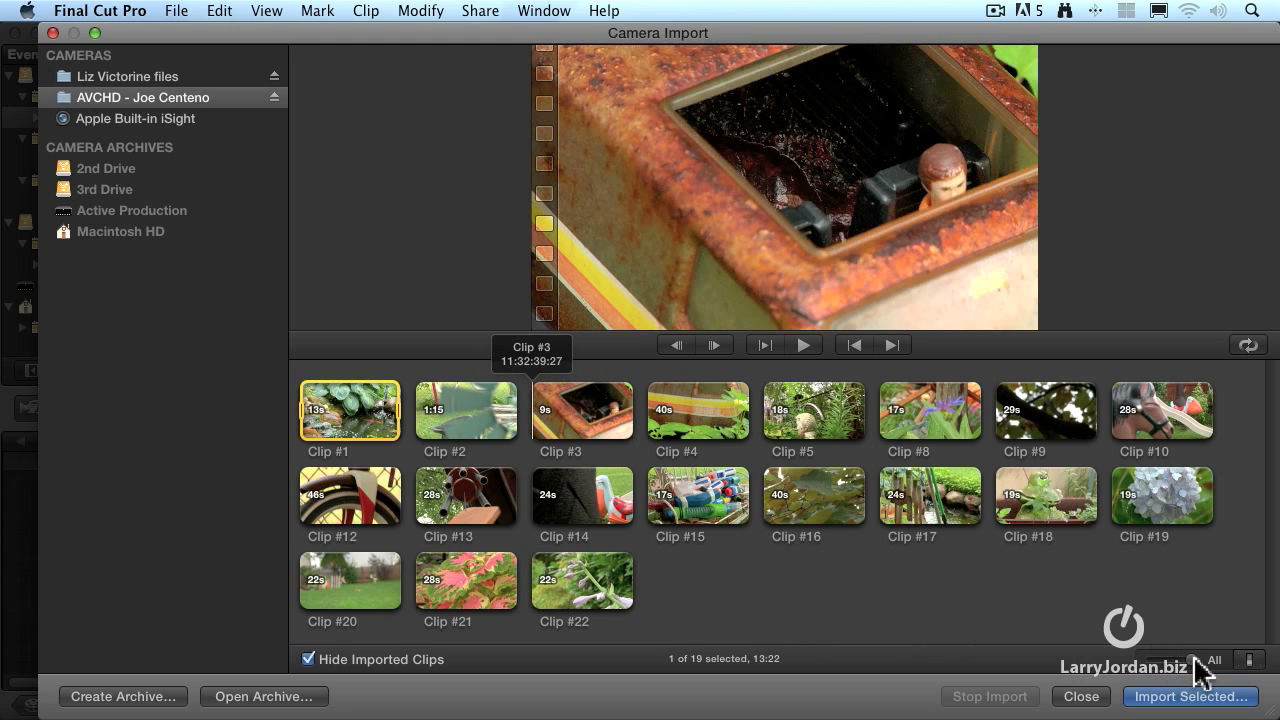
pyautogui.moveTo(1193, 659); pyautogui.dragTo(1166, 664)
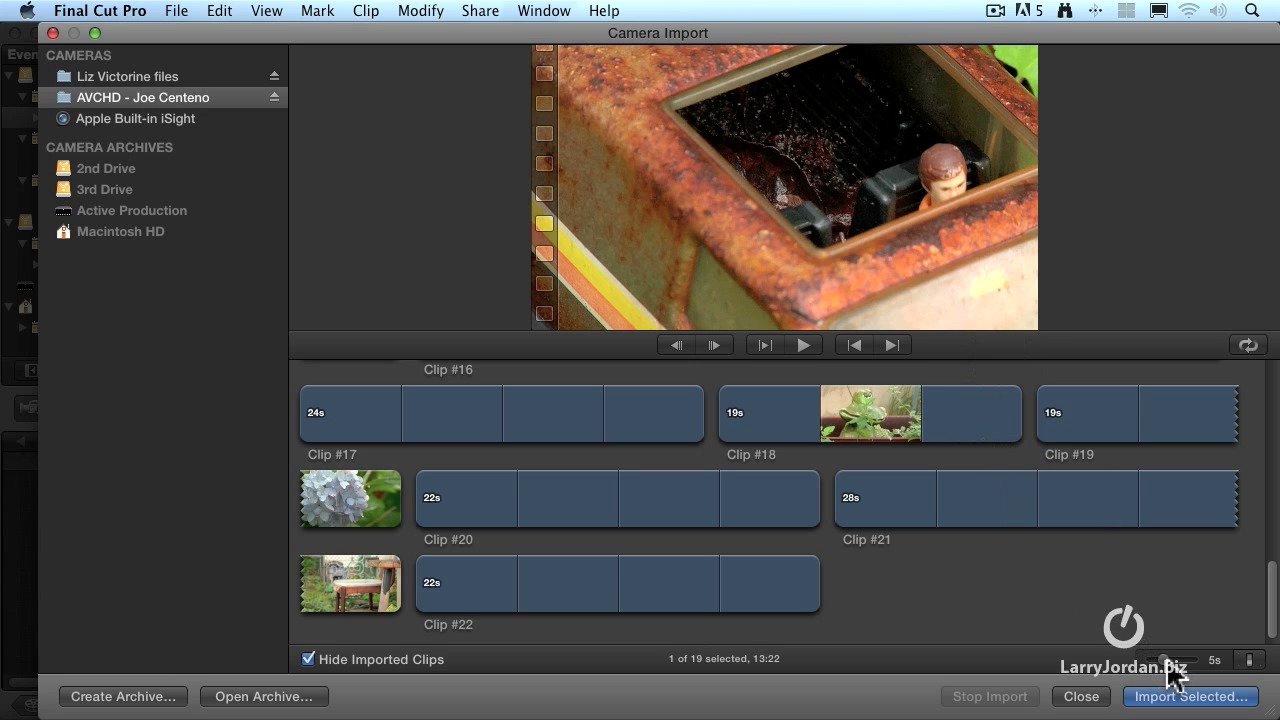
pyautogui.moveTo(1168, 664); pyautogui.dragTo(1210, 664)
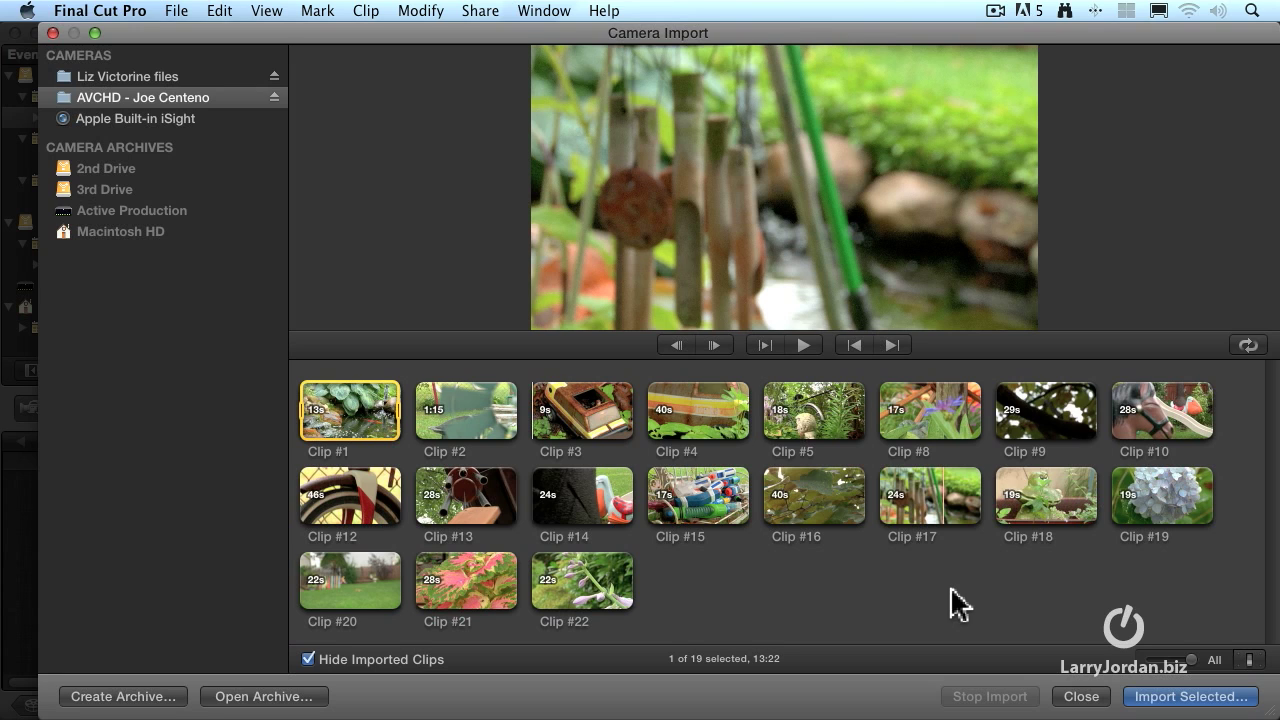
# - Set Clip Appearance to the smallest clip height with waveforms turned off
pyautogui.click(1249, 662)
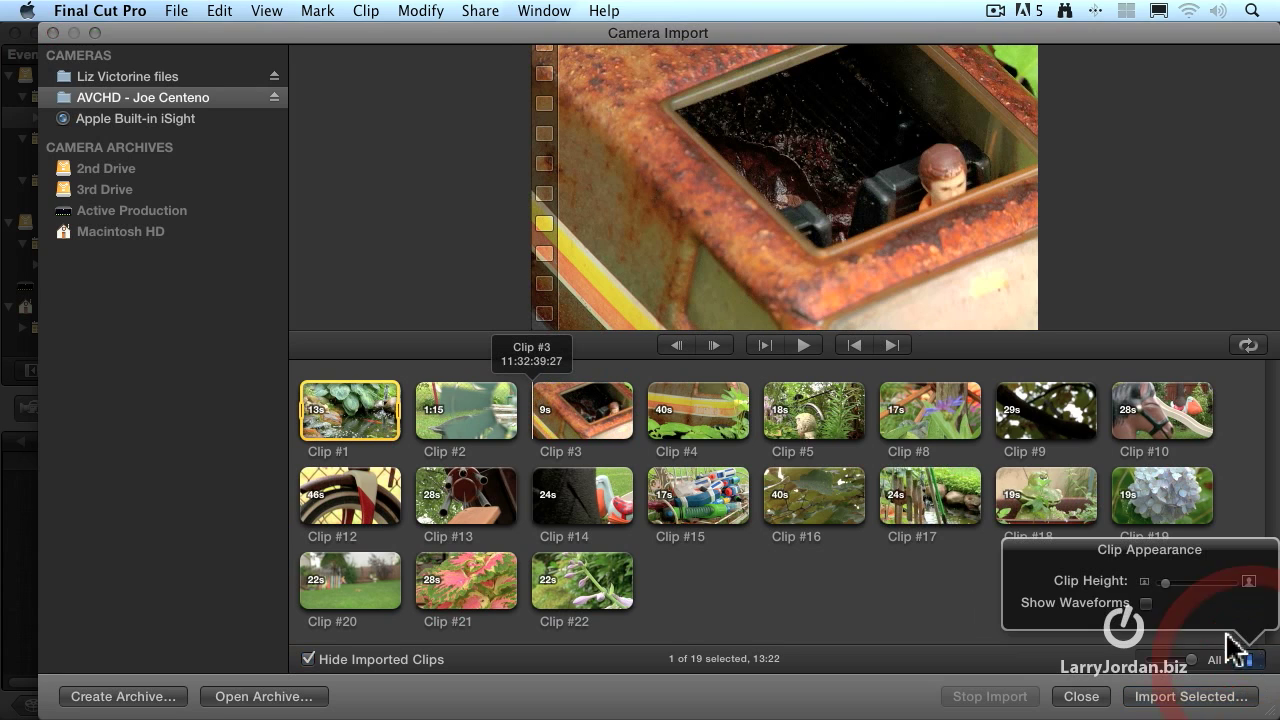
pyautogui.click(1147, 603)
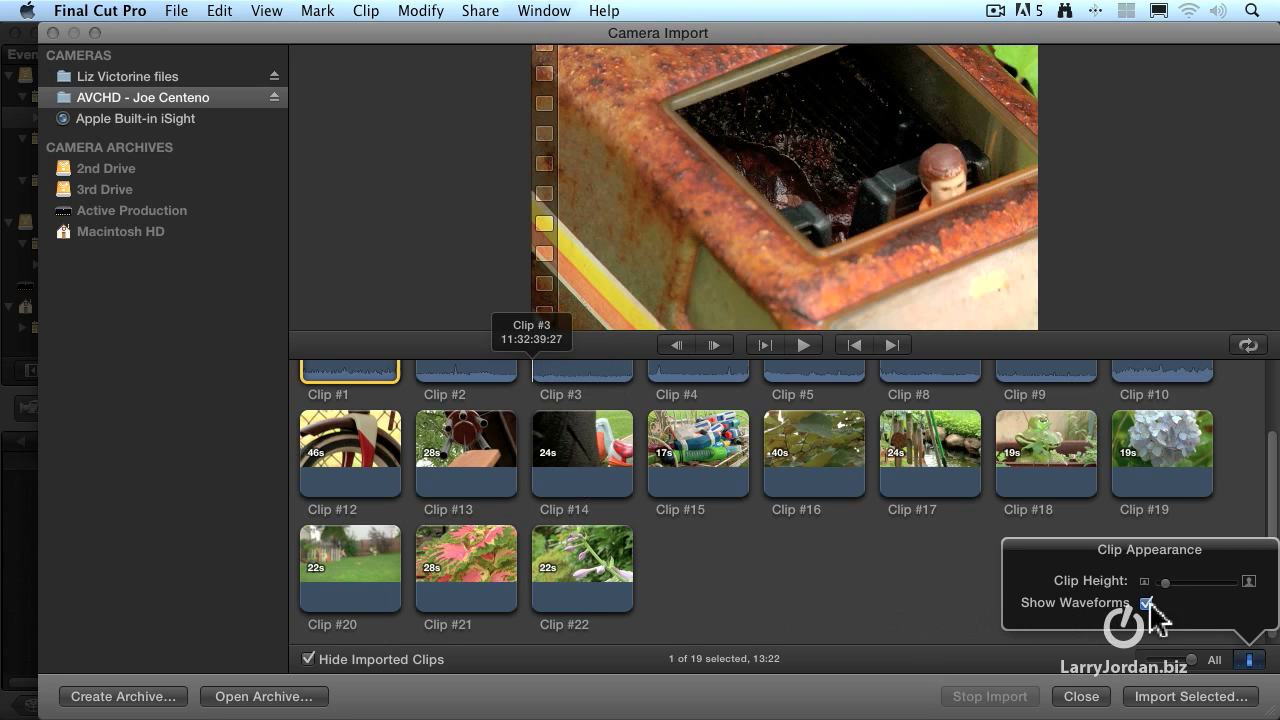
pyautogui.moveTo(1166, 585); pyautogui.dragTo(1206, 586)
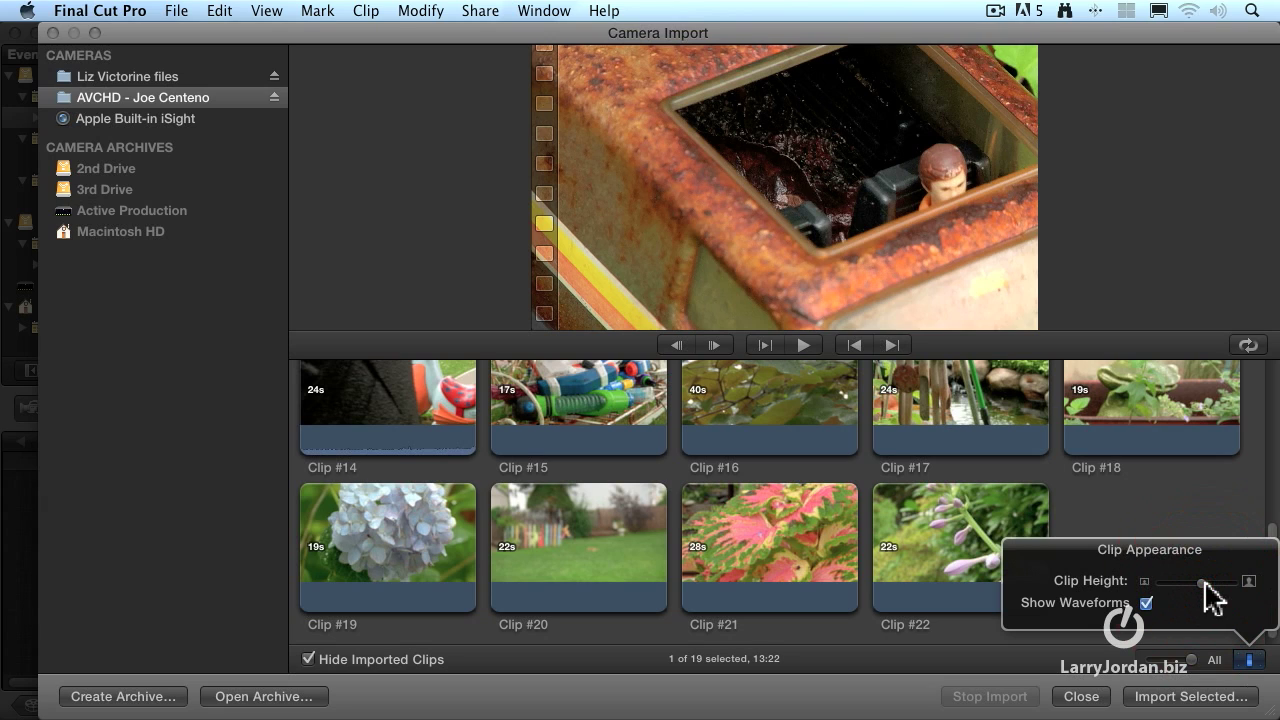
pyautogui.click(1148, 603)
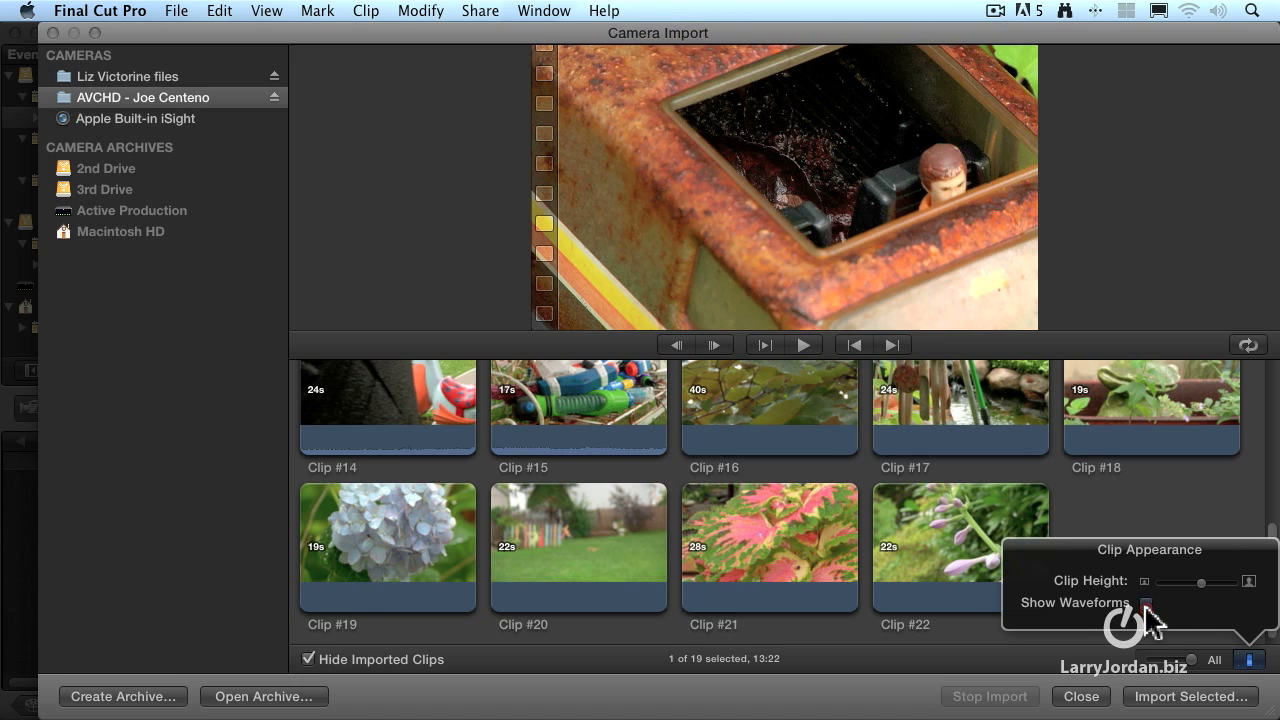
pyautogui.moveTo(1202, 582); pyautogui.dragTo(1158, 586)
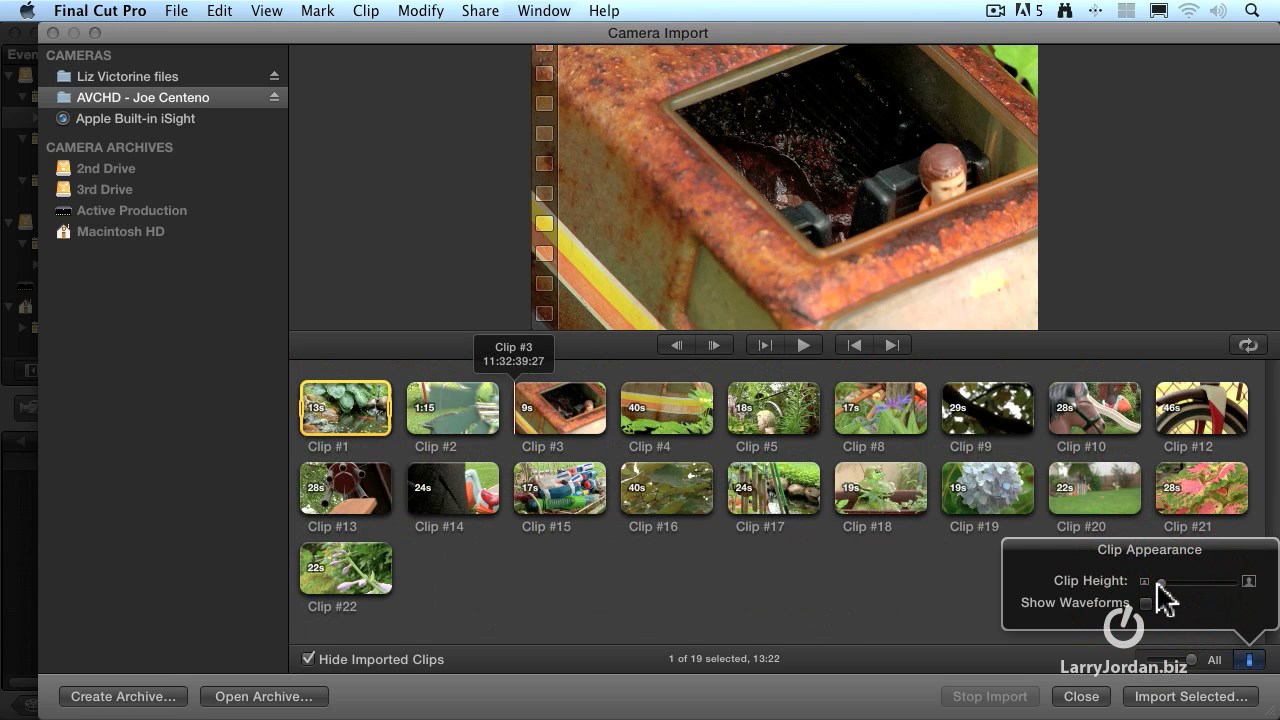
# - Close Clip Appearance, select Clip #3, then deselect all clips
pyautogui.click(1248, 660)
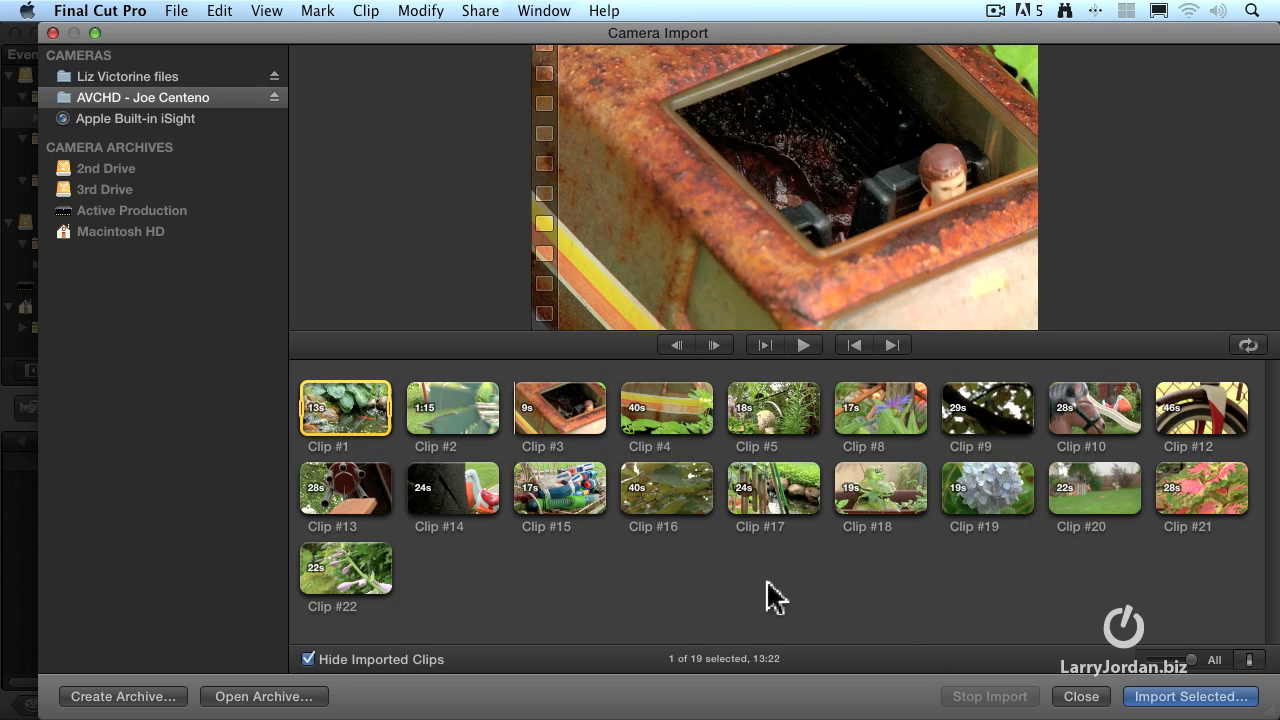
pyautogui.click(568, 412)
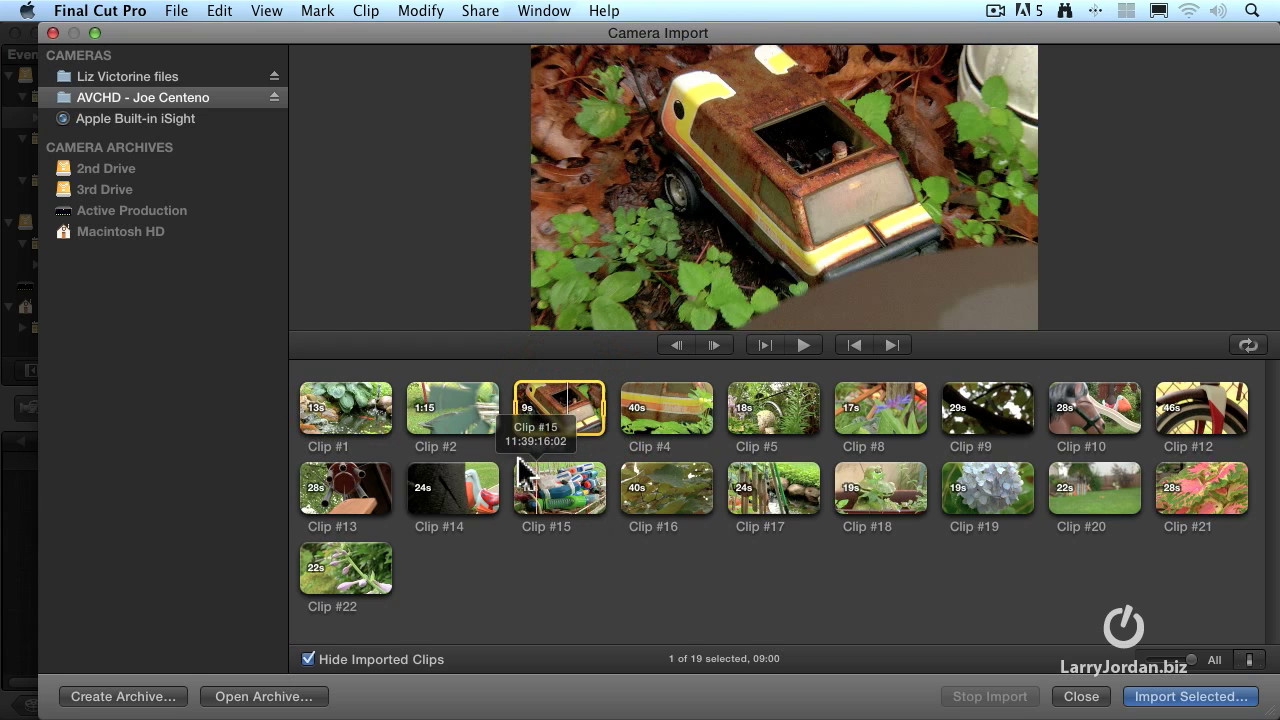
pyautogui.click(697, 578)
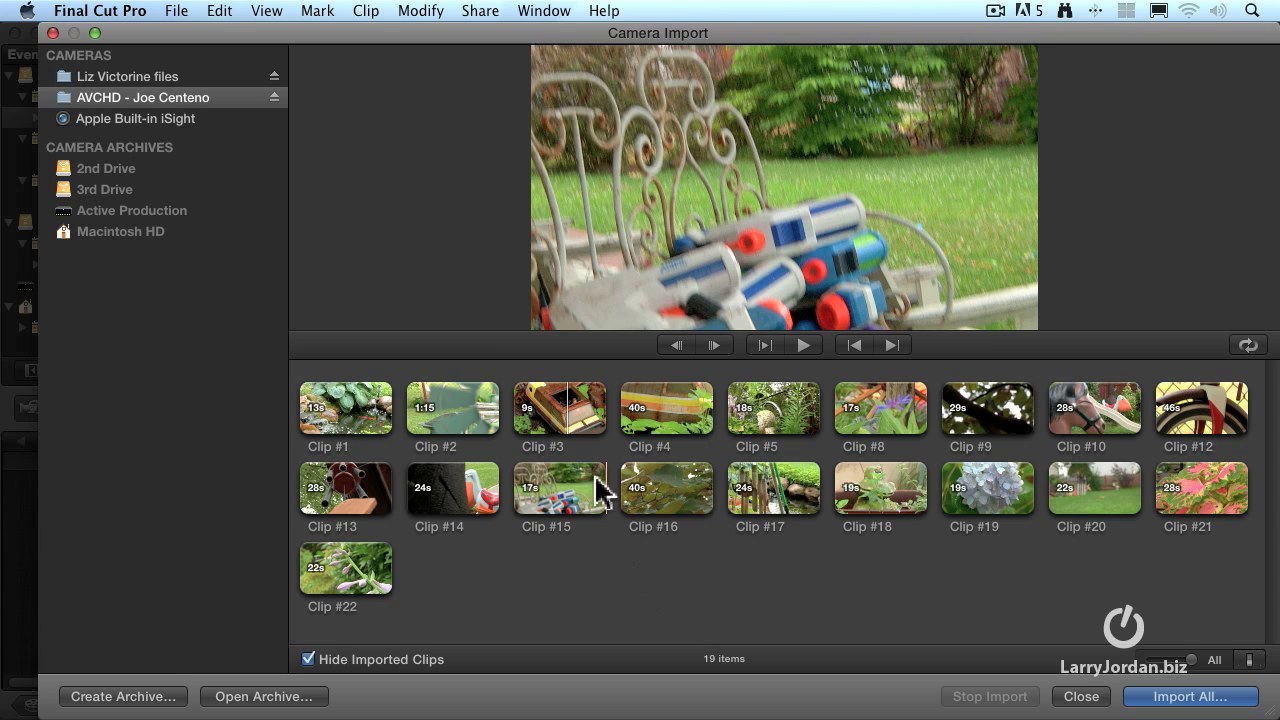
# - Select Clip #3 and Clip #4 individually, switching between them
pyautogui.click(564, 420)
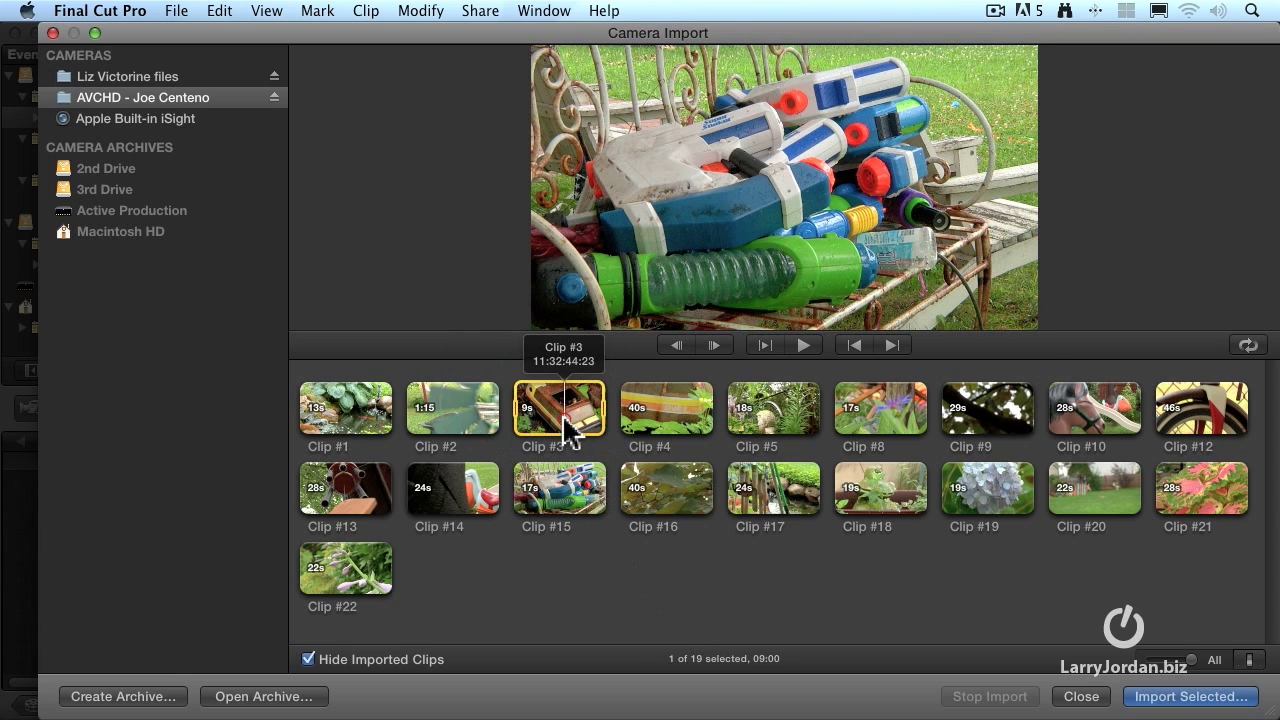
pyautogui.click(656, 413)
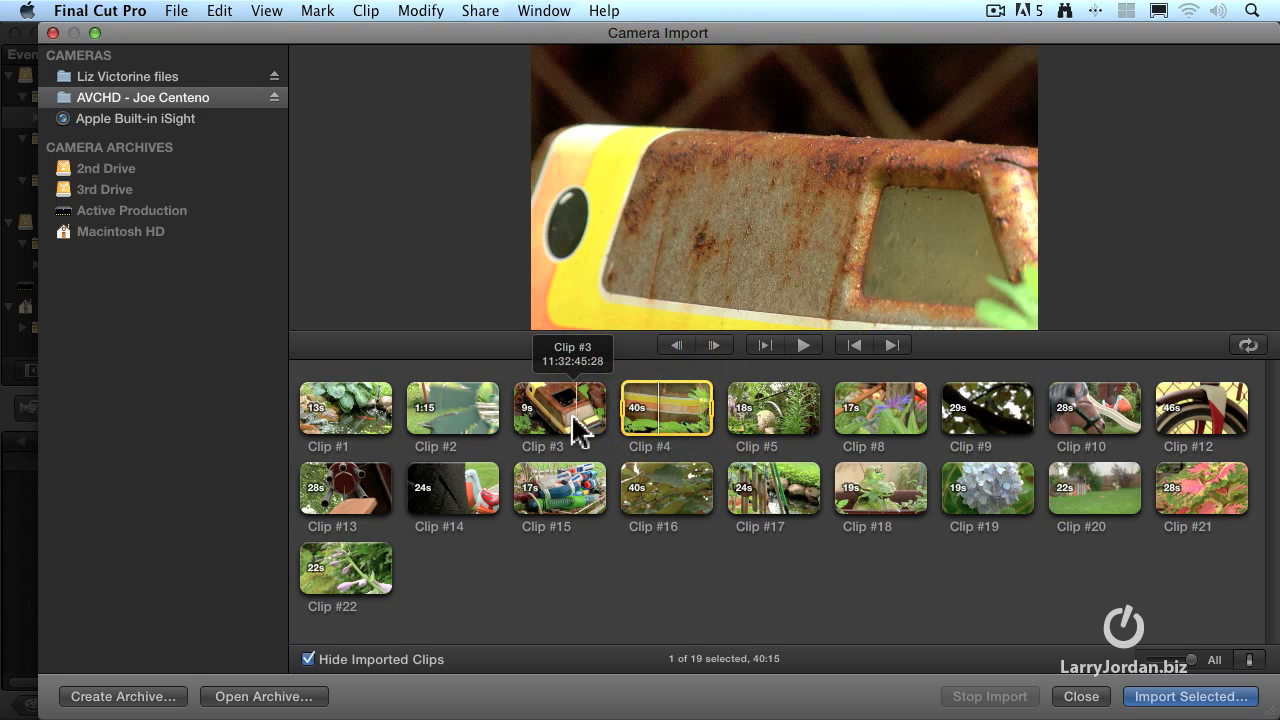
pyautogui.click(573, 418)
pyautogui.click(663, 421)
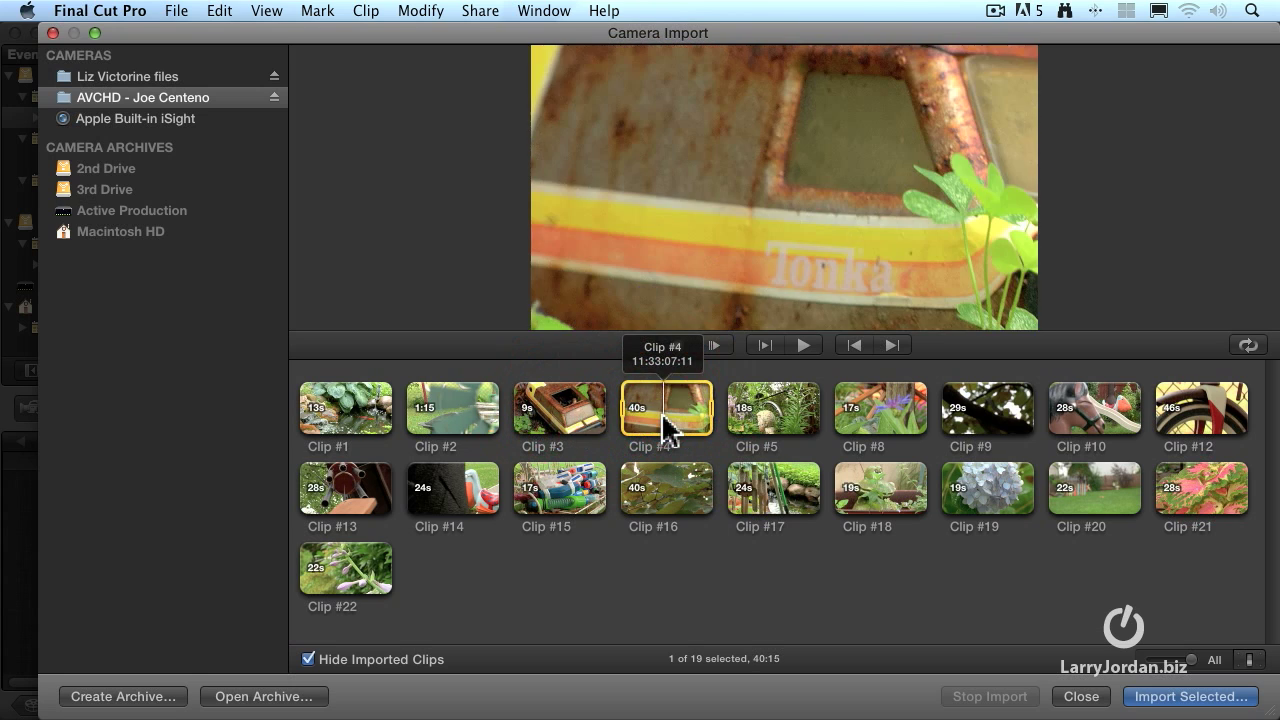
pyautogui.click(582, 424)
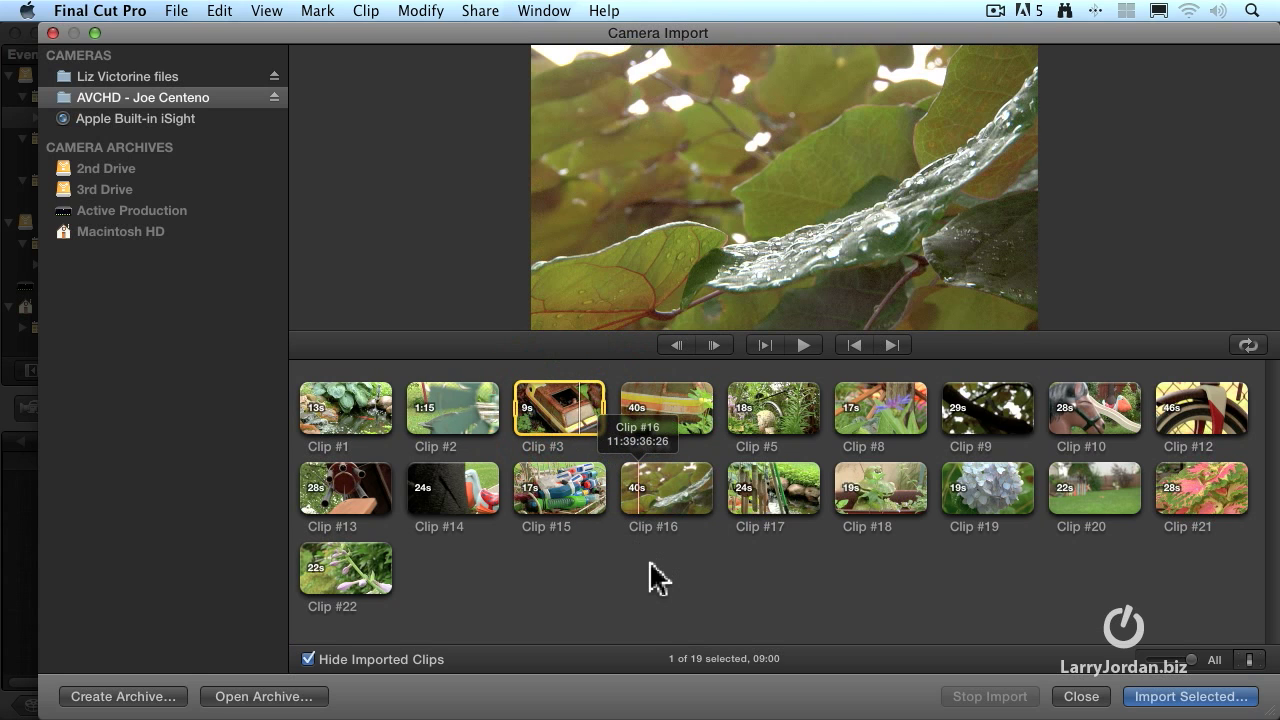
# - Shift-select the Clip #2 to Clip #5 range, then clear the selection
pyautogui.click(460, 414)
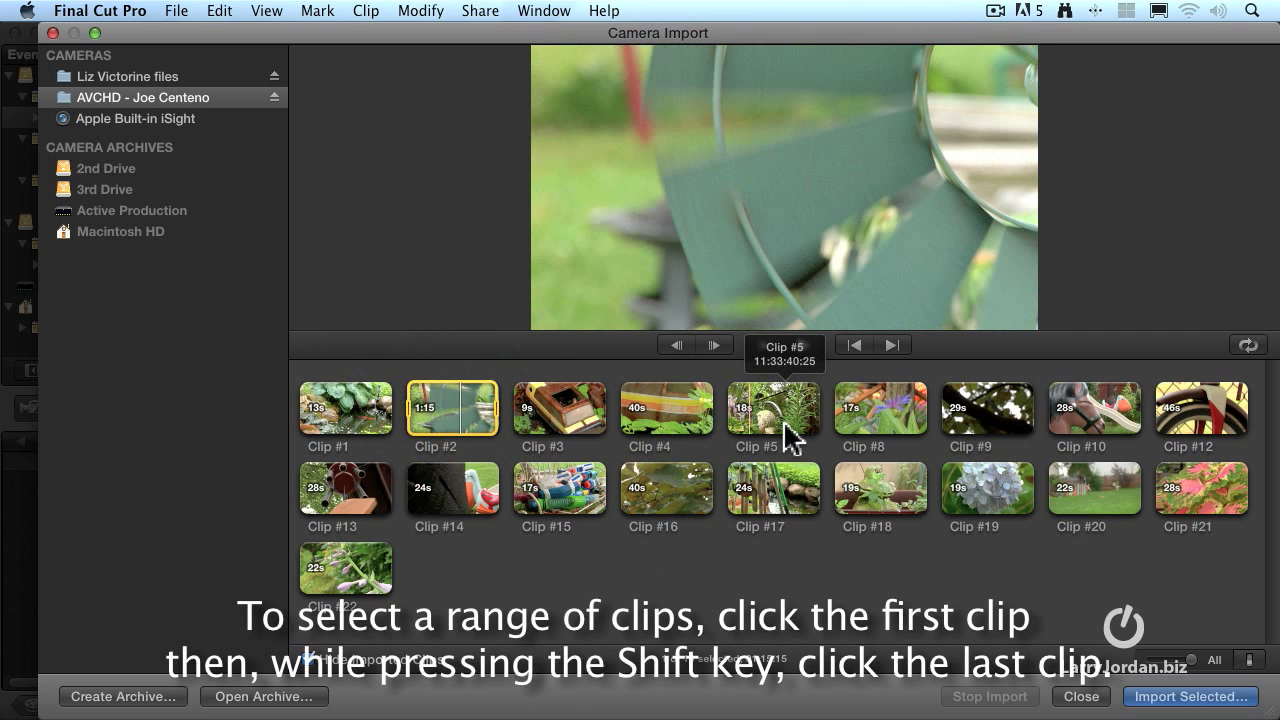
pyautogui.keyDown('shift'); pyautogui.click(783, 420); pyautogui.keyUp('shift')
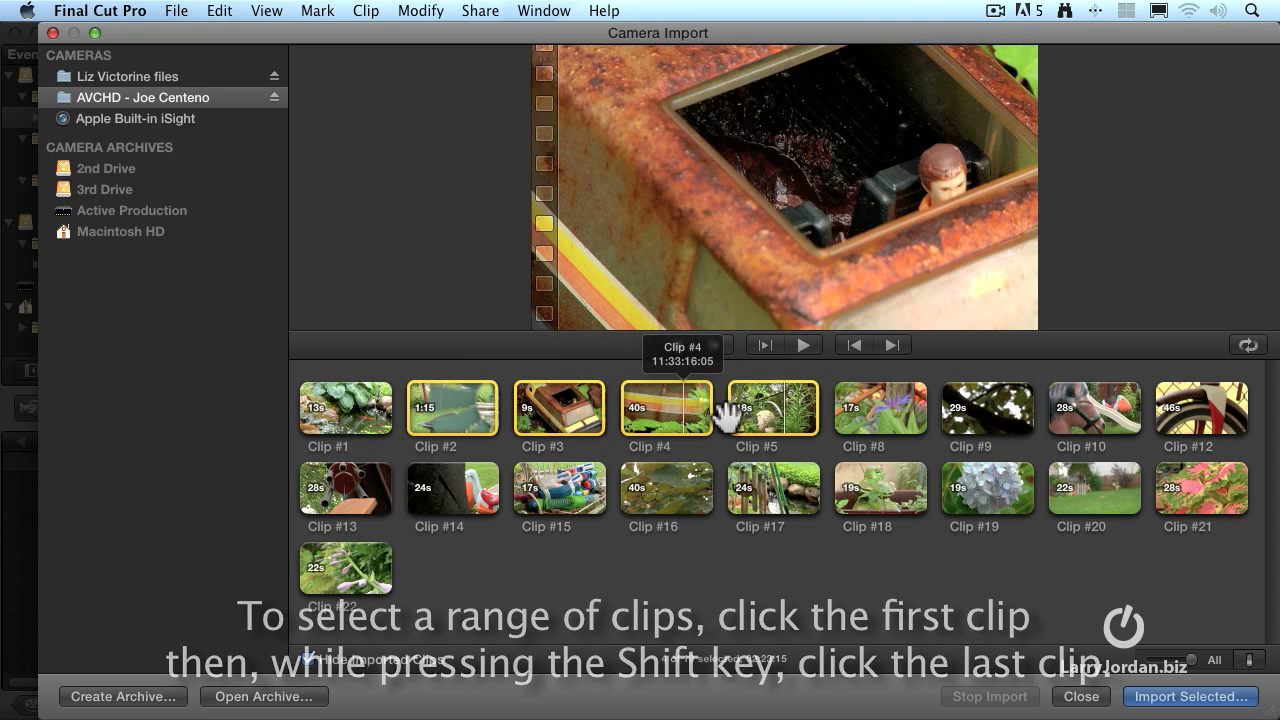
pyautogui.click(726, 584)
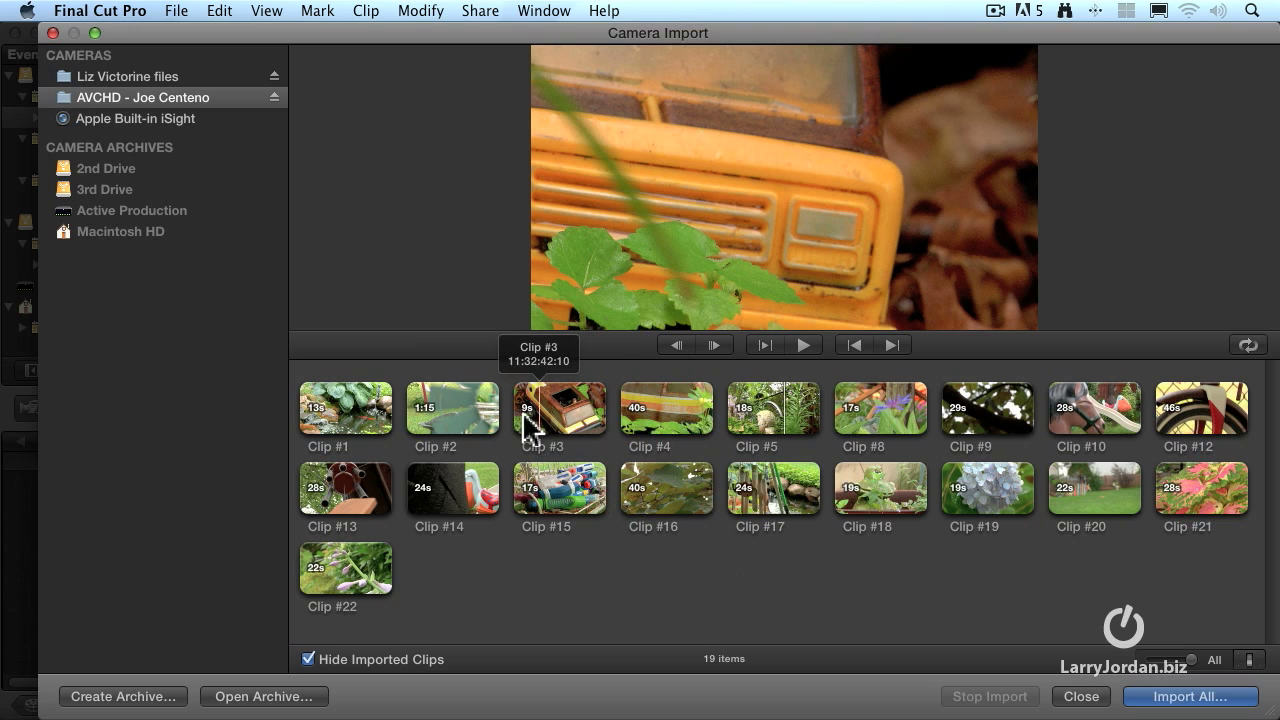
# - Mark part of Clip #3 plus all of Clips #4 and #17, totalling 01:09:04
pyautogui.moveTo(521, 422)
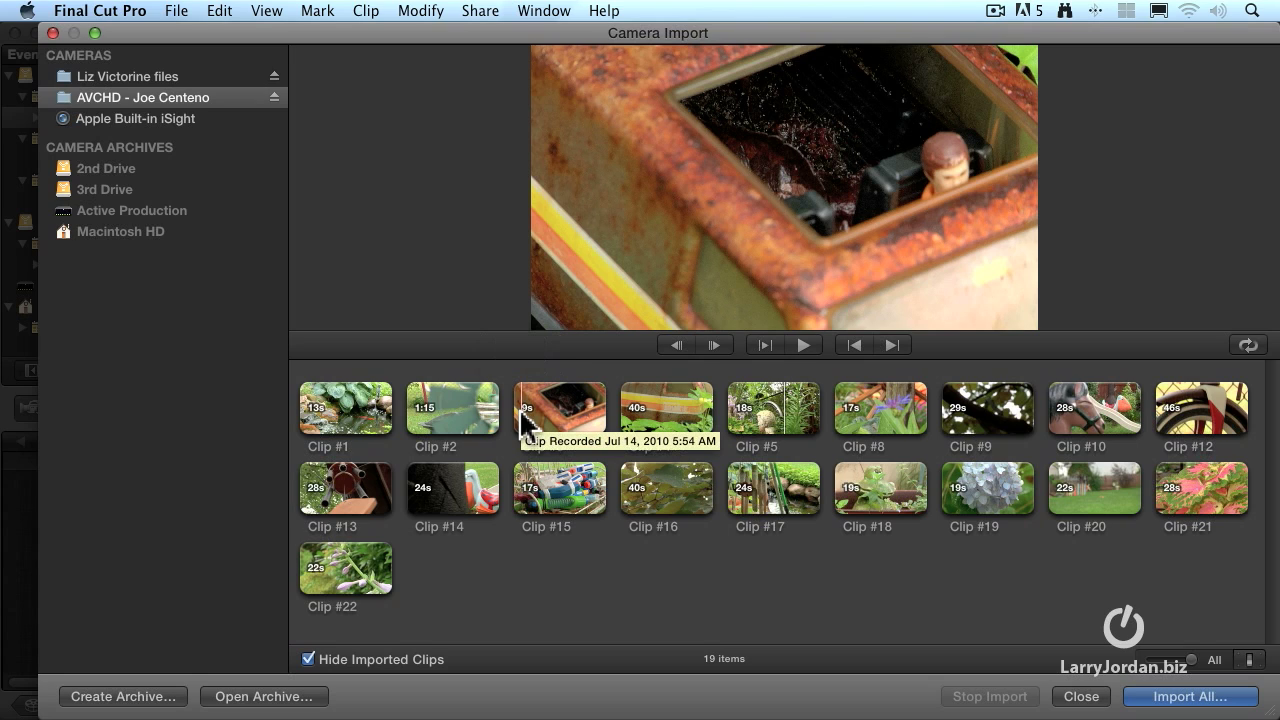
pyautogui.moveTo(521, 420); pyautogui.dragTo(566, 412)
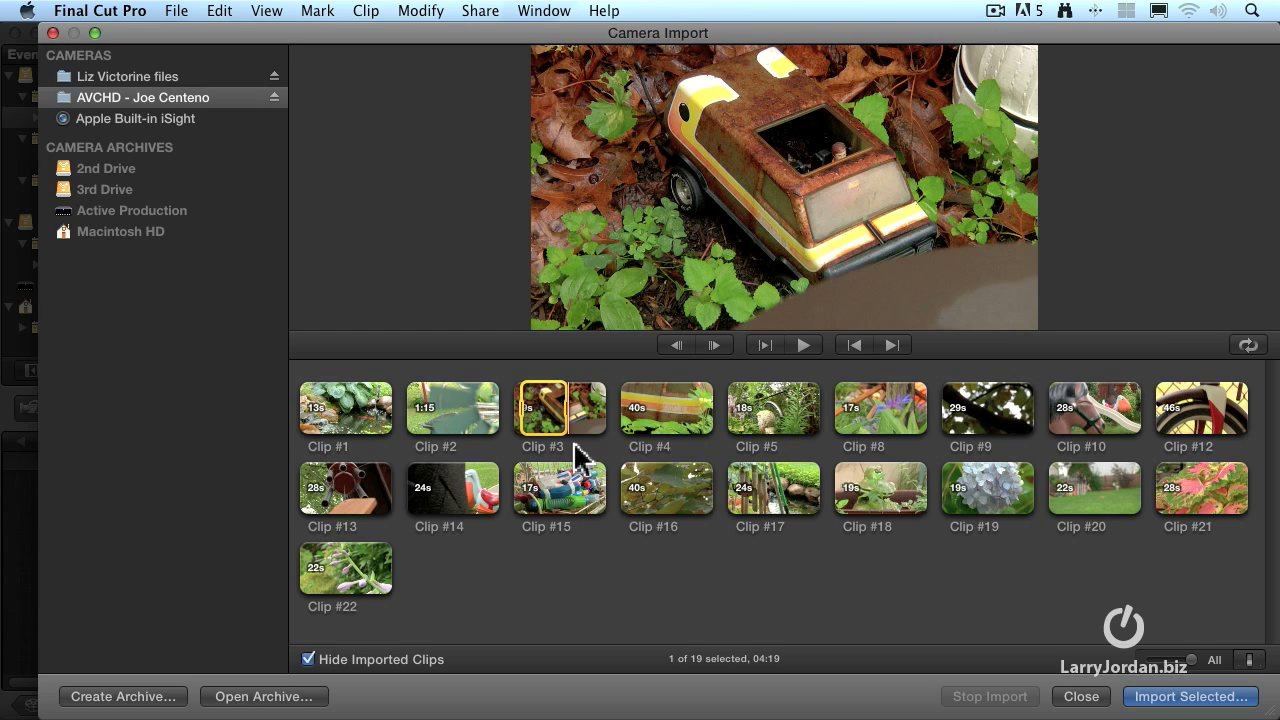
pyautogui.keyDown('super'); pyautogui.click(663, 425); pyautogui.keyUp('super')
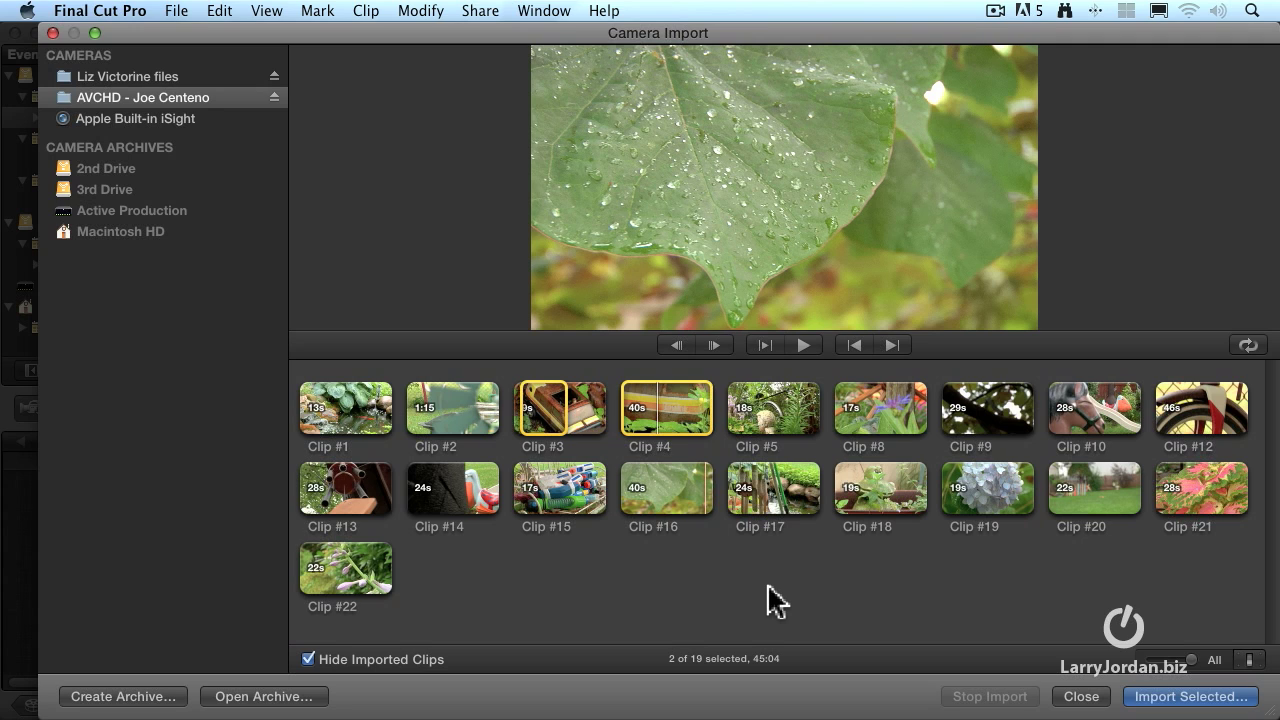
pyautogui.keyDown('super'); pyautogui.click(778, 501); pyautogui.keyUp('super')
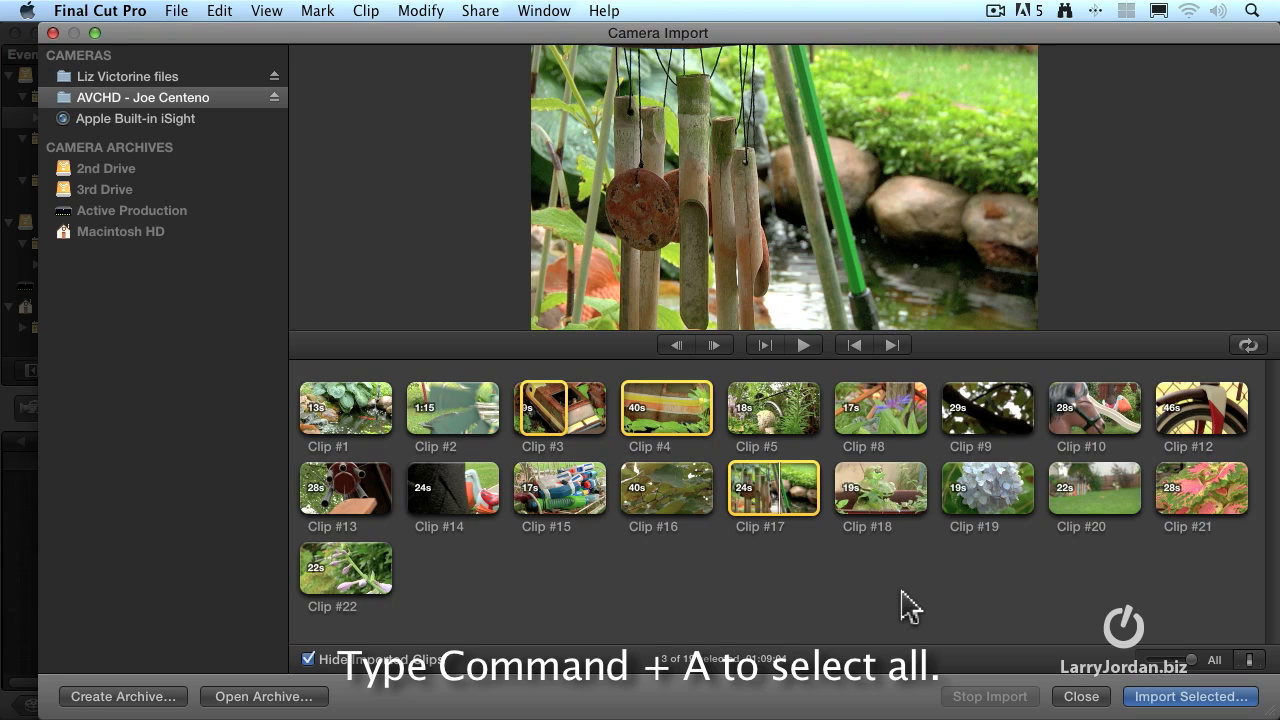
pyautogui.press('super+a')
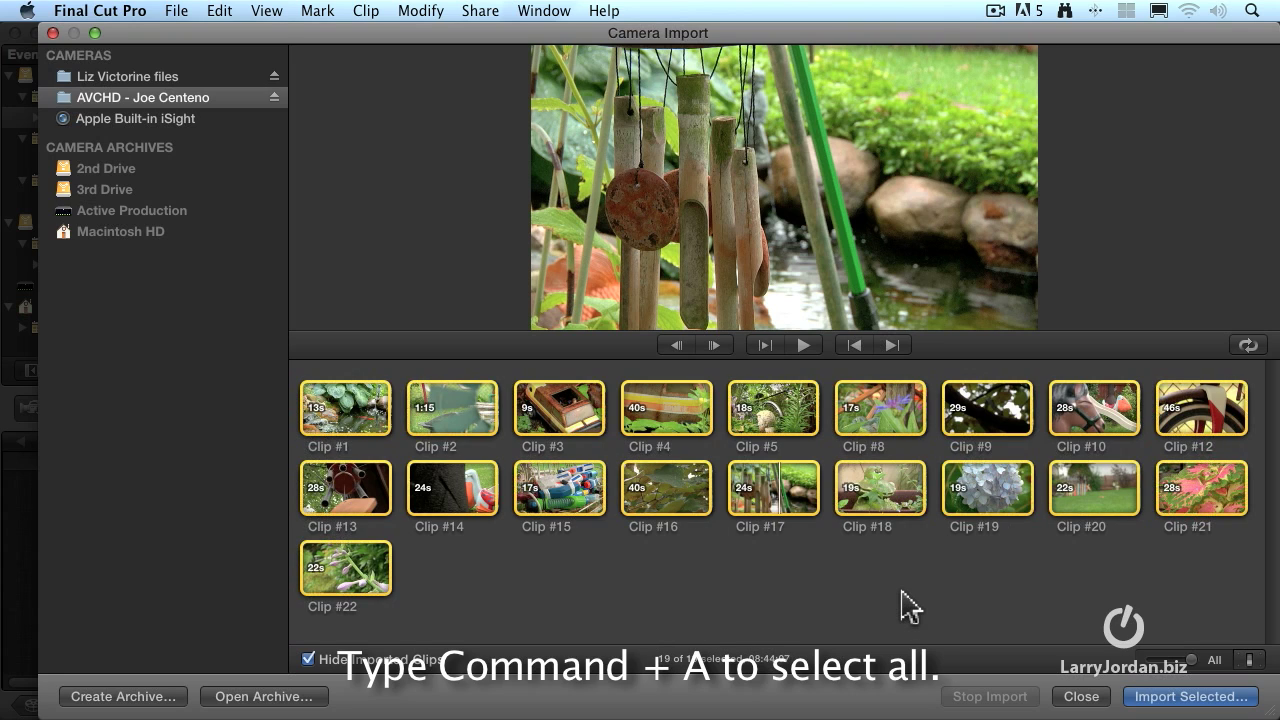
pyautogui.click(890, 588)
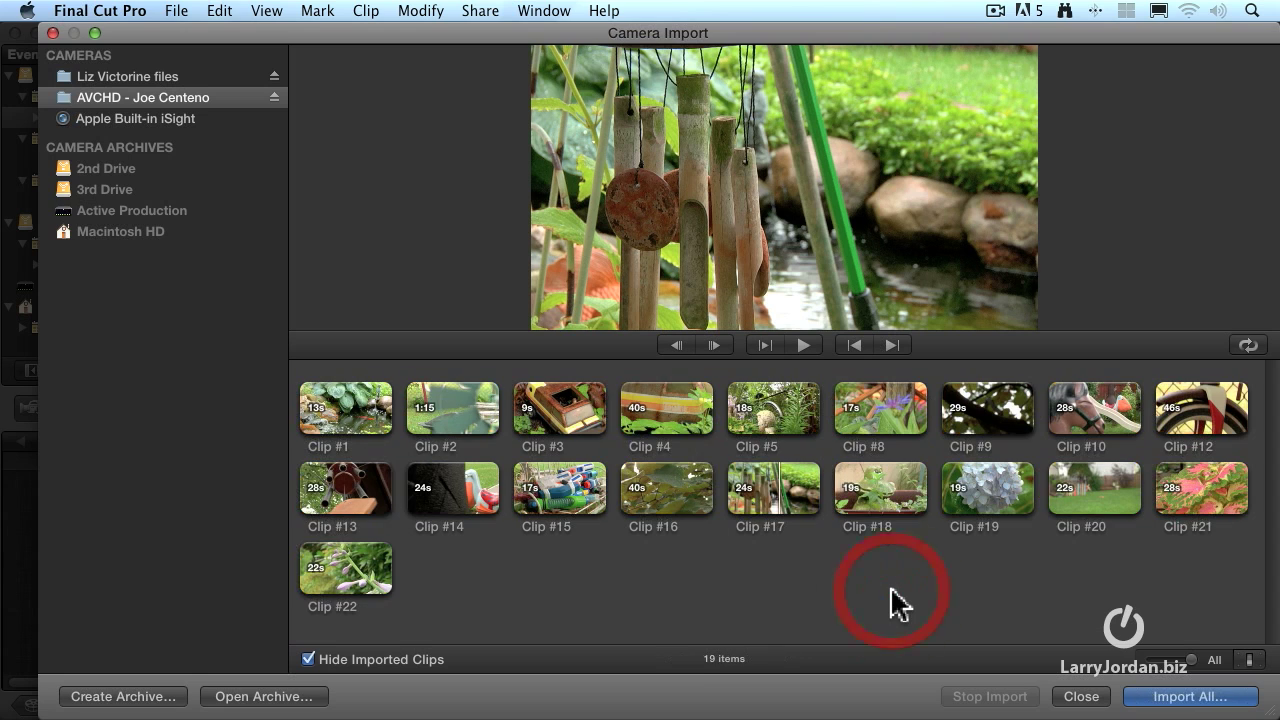
pyautogui.click(345, 418)
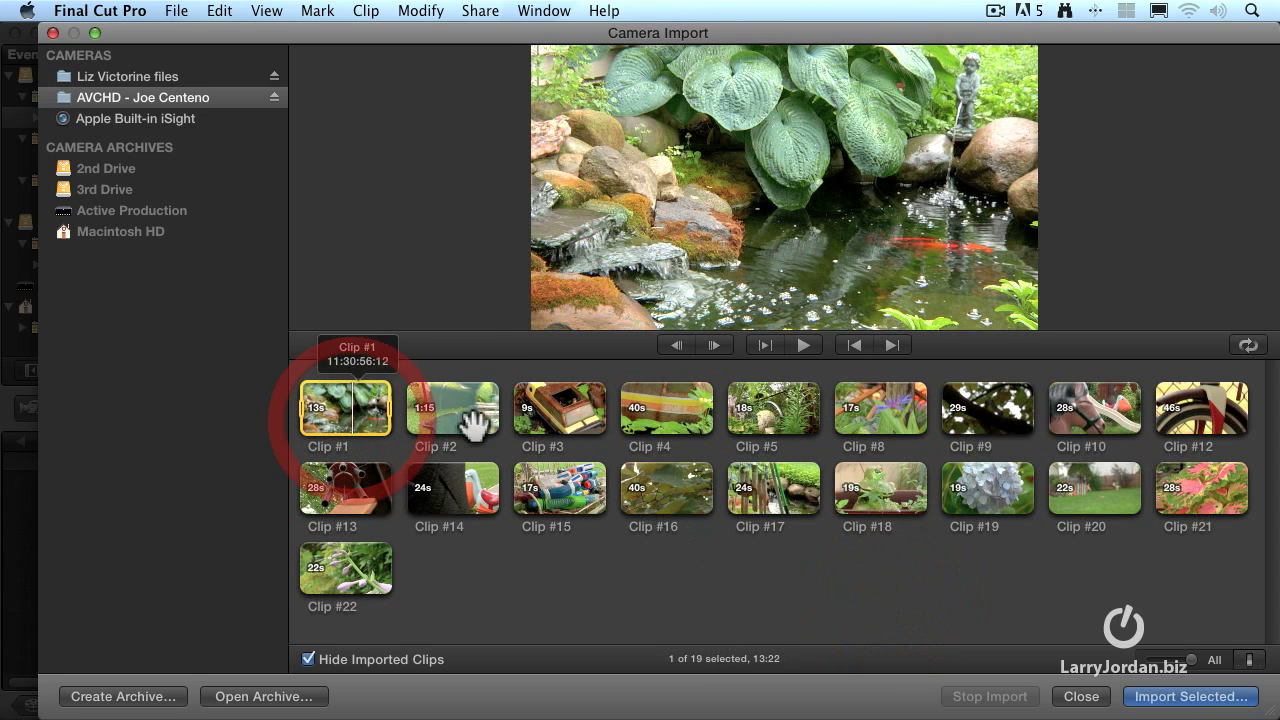
pyautogui.keyDown('shift'); pyautogui.click(786, 424); pyautogui.keyUp('shift')
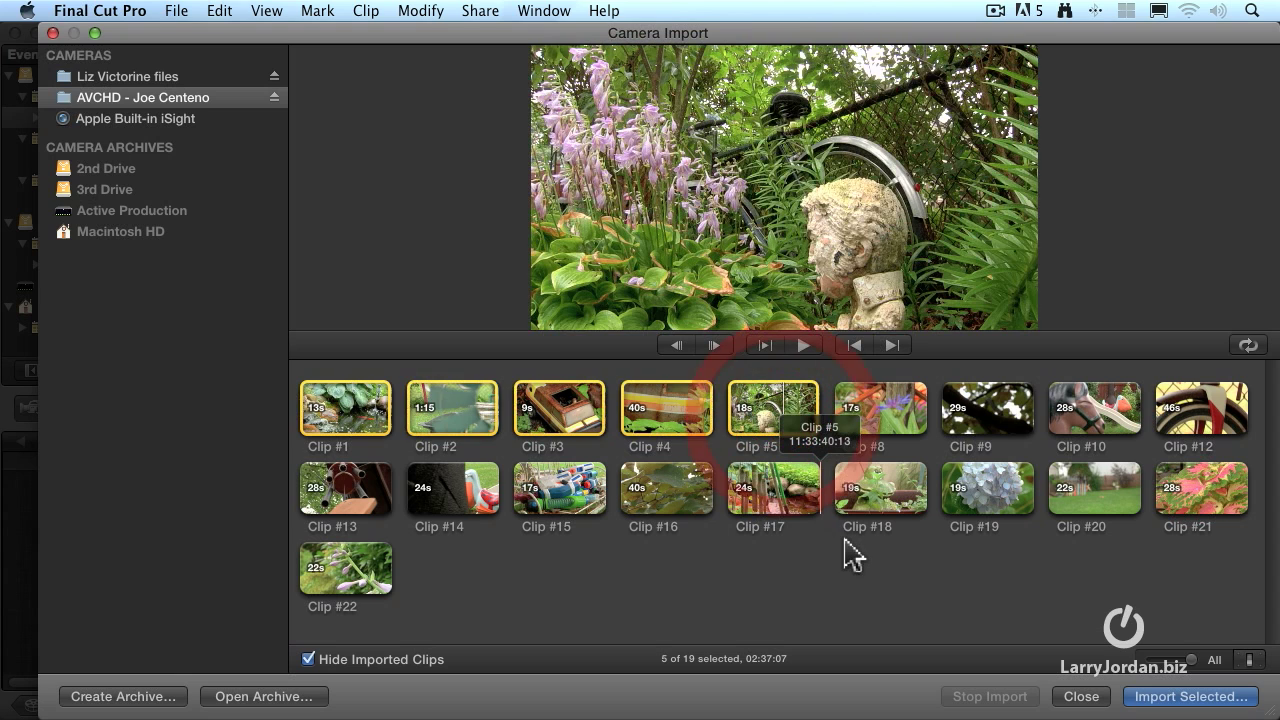
pyautogui.click(852, 558)
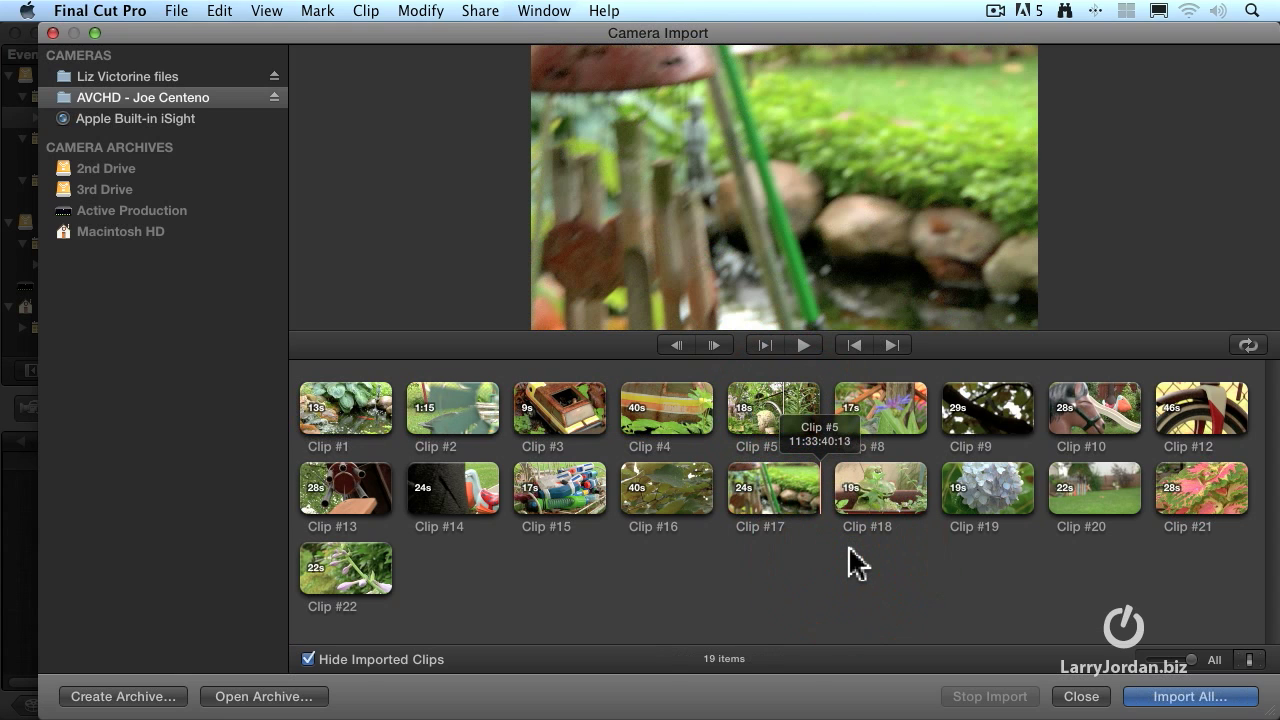
pyautogui.keyDown('super'); pyautogui.click(486, 412); pyautogui.keyUp('super')
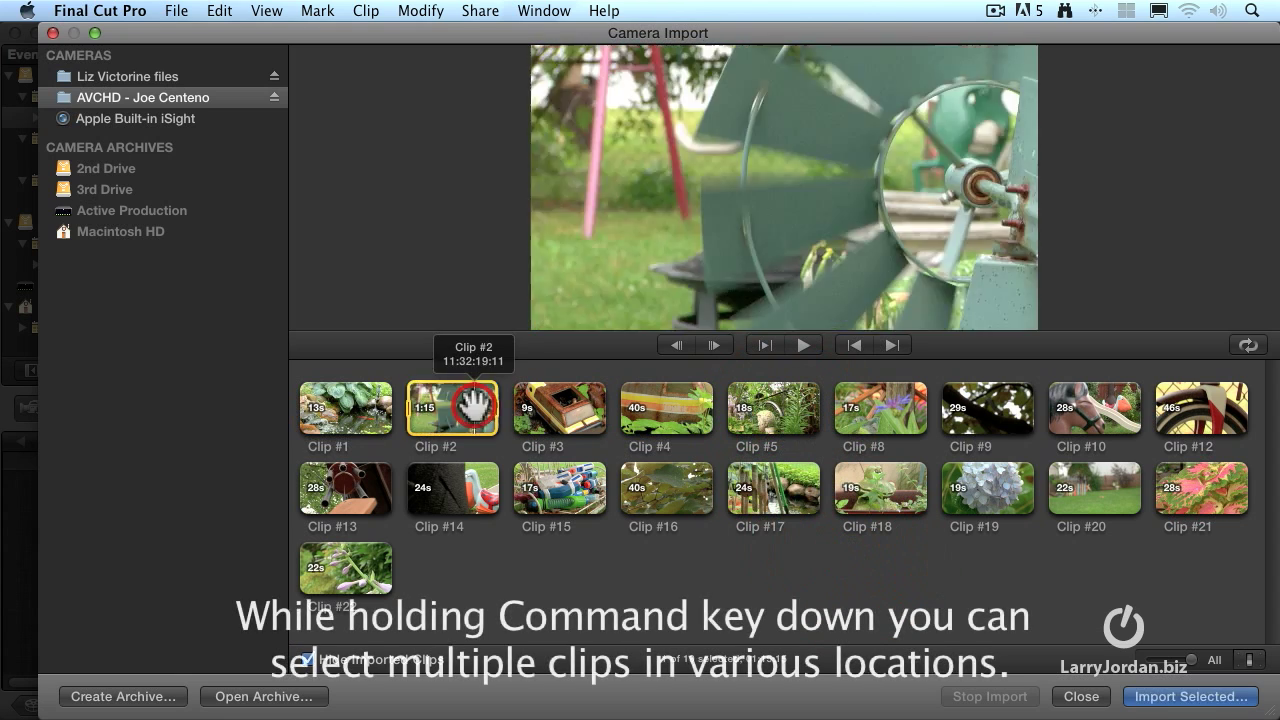
pyautogui.keyDown('super'); pyautogui.click(677, 420); pyautogui.keyUp('super')
pyautogui.keyDown('super'); pyautogui.click(560, 488); pyautogui.keyUp('super')
pyautogui.keyDown('super'); pyautogui.click(885, 488); pyautogui.keyUp('super')
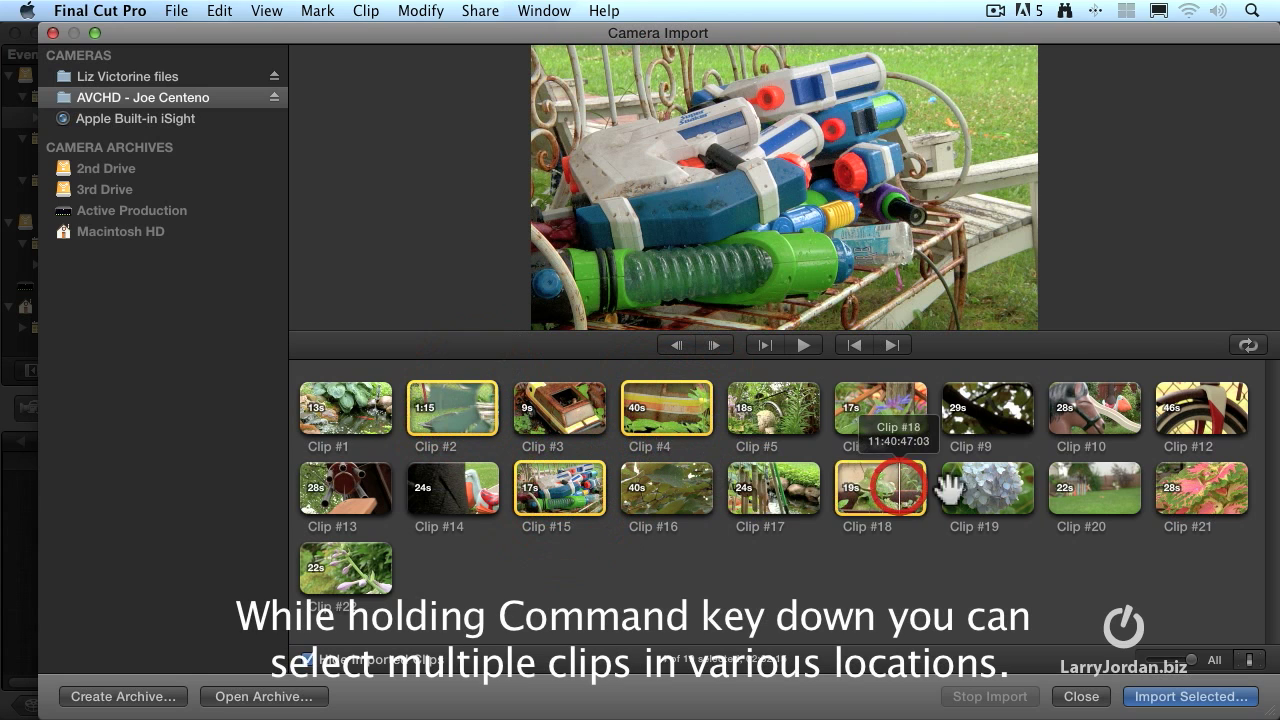
pyautogui.keyDown('super'); pyautogui.click(1074, 412); pyautogui.keyUp('super')
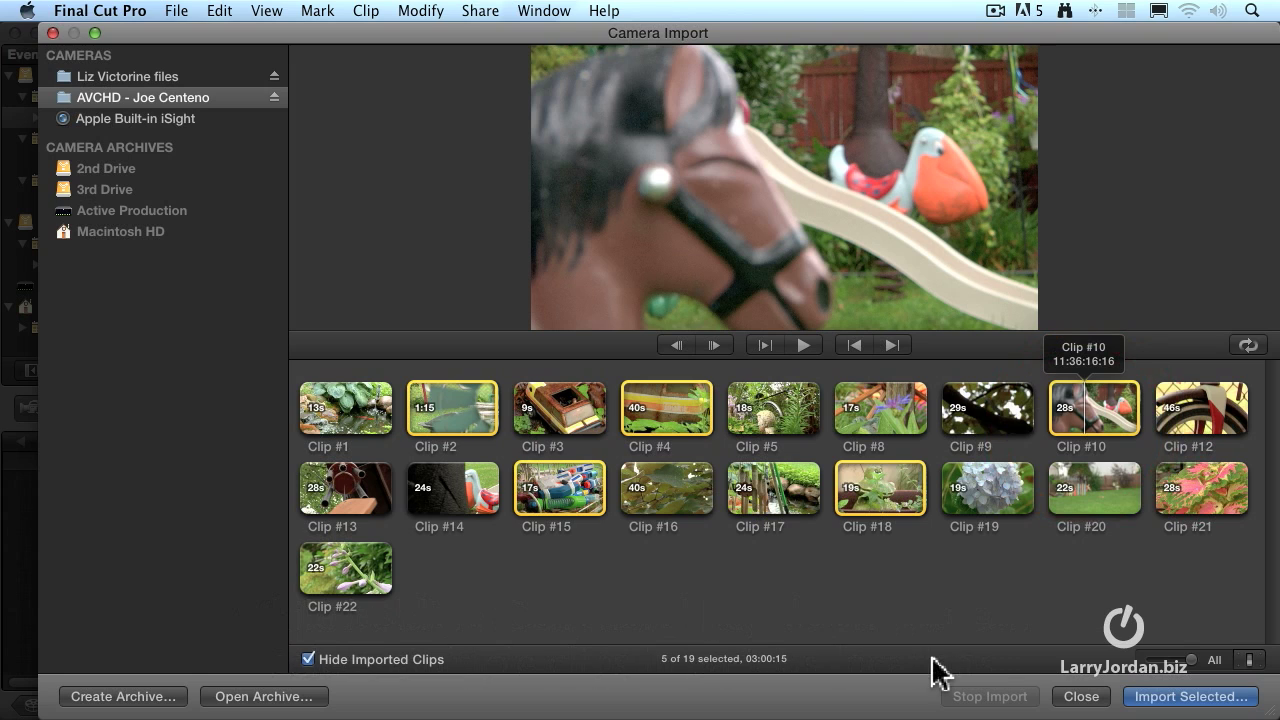
pyautogui.click(882, 626)
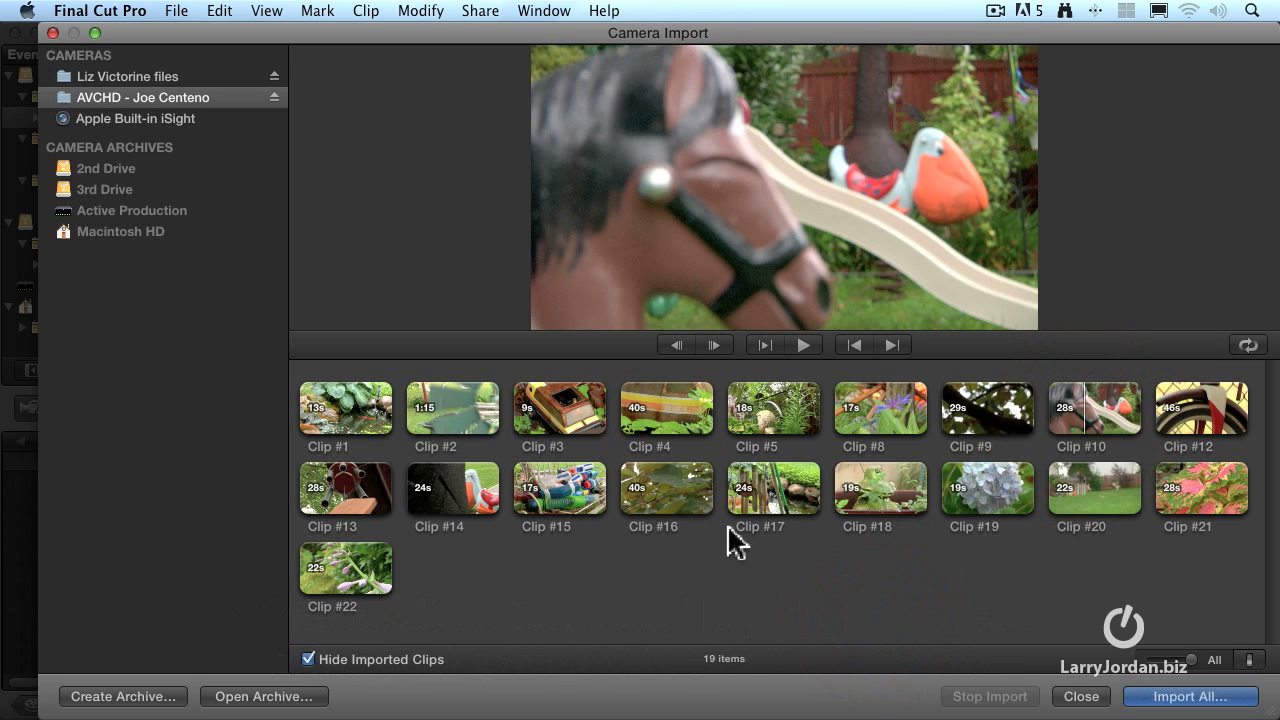
pyautogui.click(452, 408)
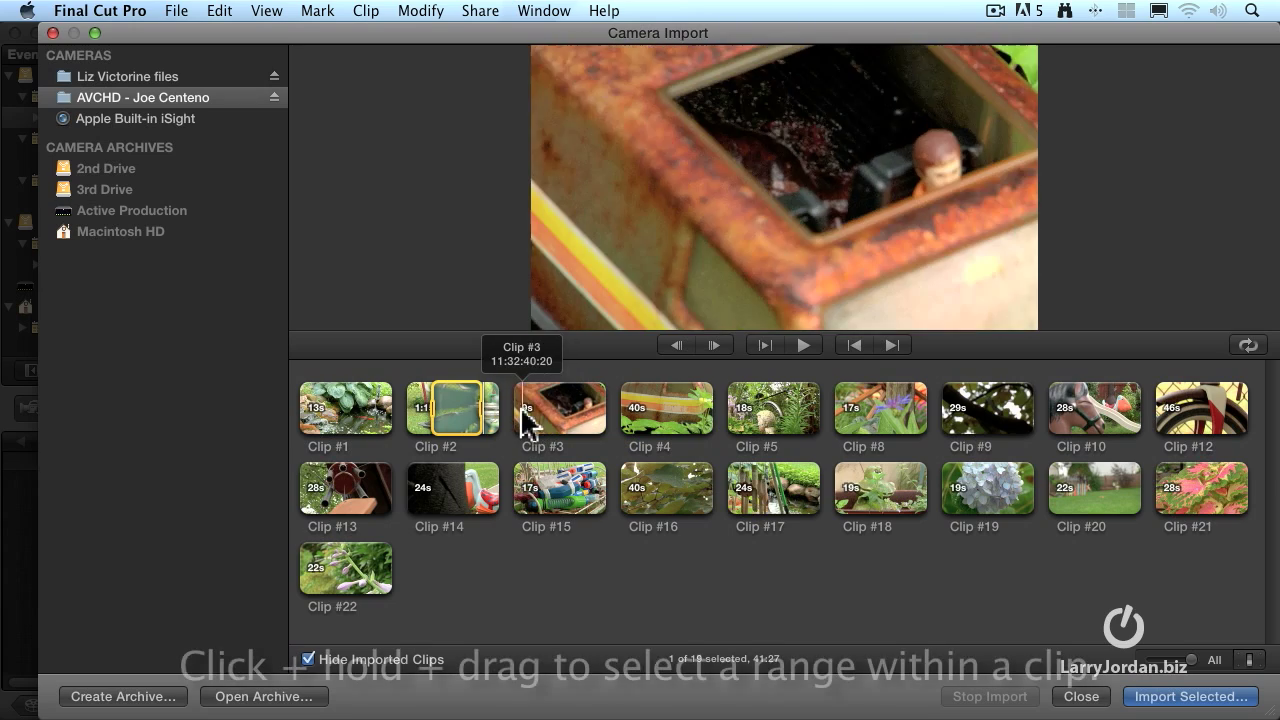
pyautogui.moveTo(519, 410); pyautogui.dragTo(578, 412)
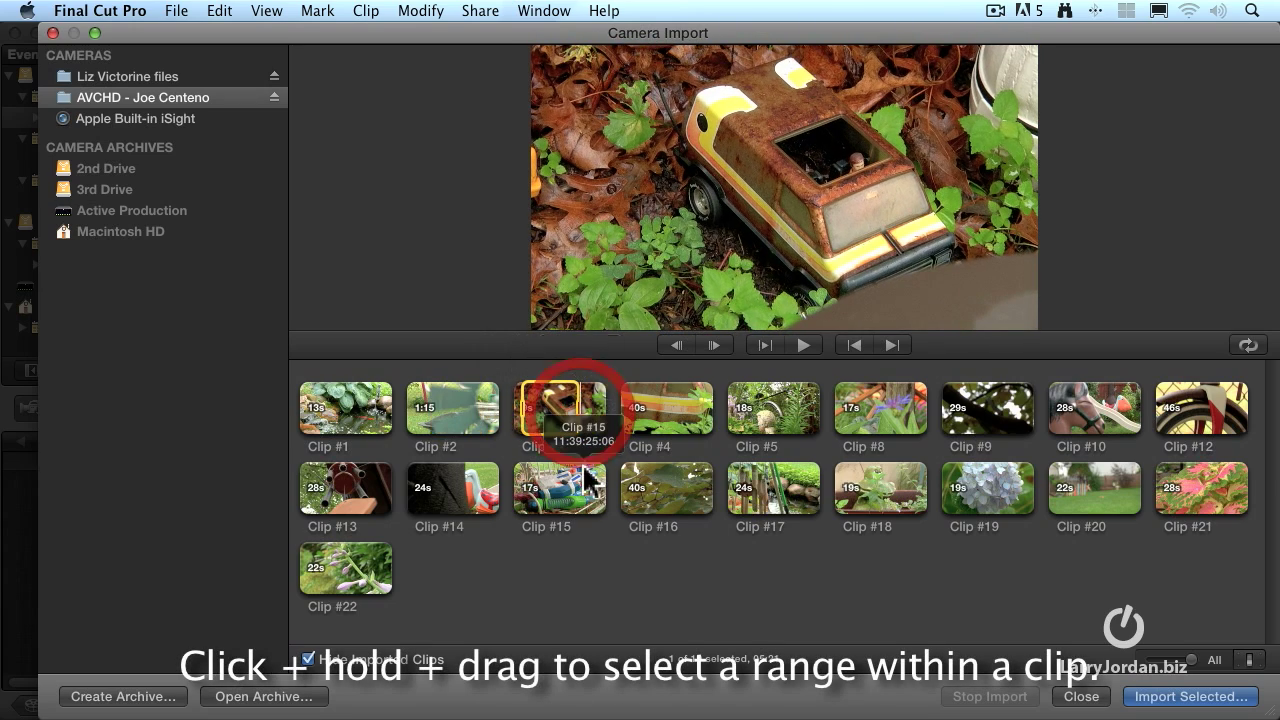
pyautogui.click(616, 553)
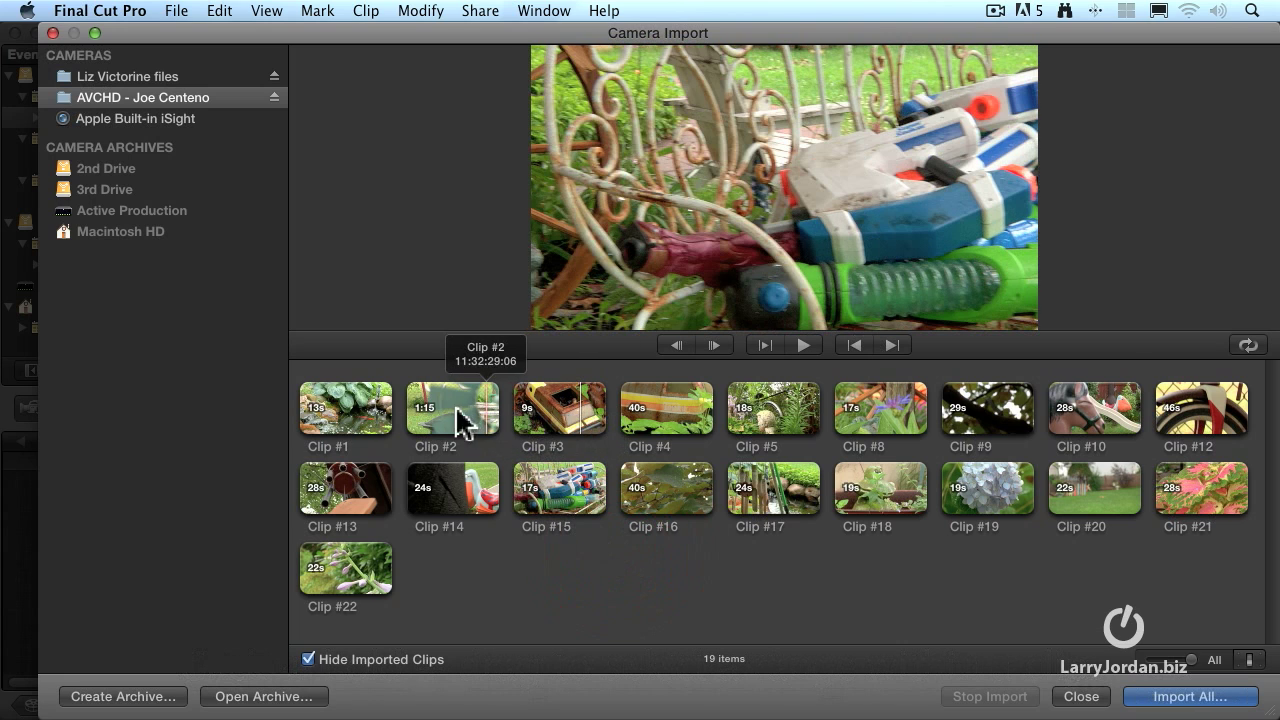
# - Select Clips #3, #8, #13 and #19 in the Camera Import window, totalling 01:14:00
pyautogui.click(558, 406)
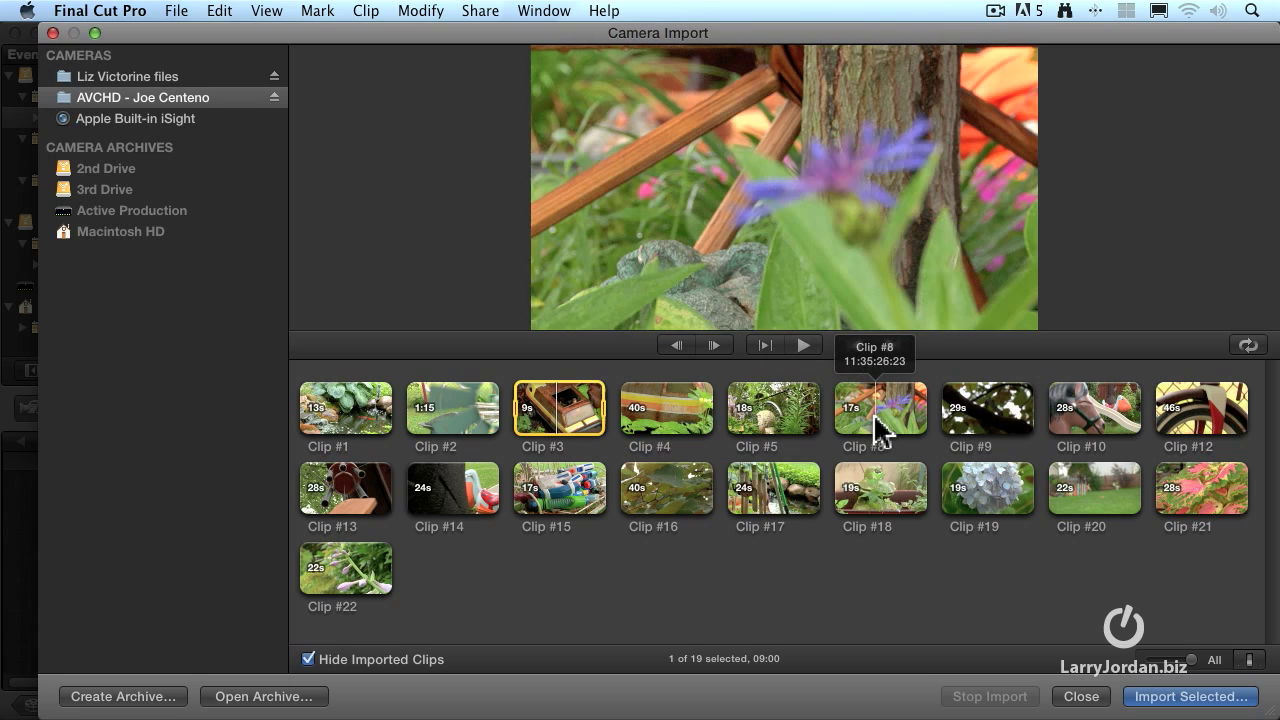
pyautogui.keyDown('super'); pyautogui.click(876, 430); pyautogui.keyUp('super')
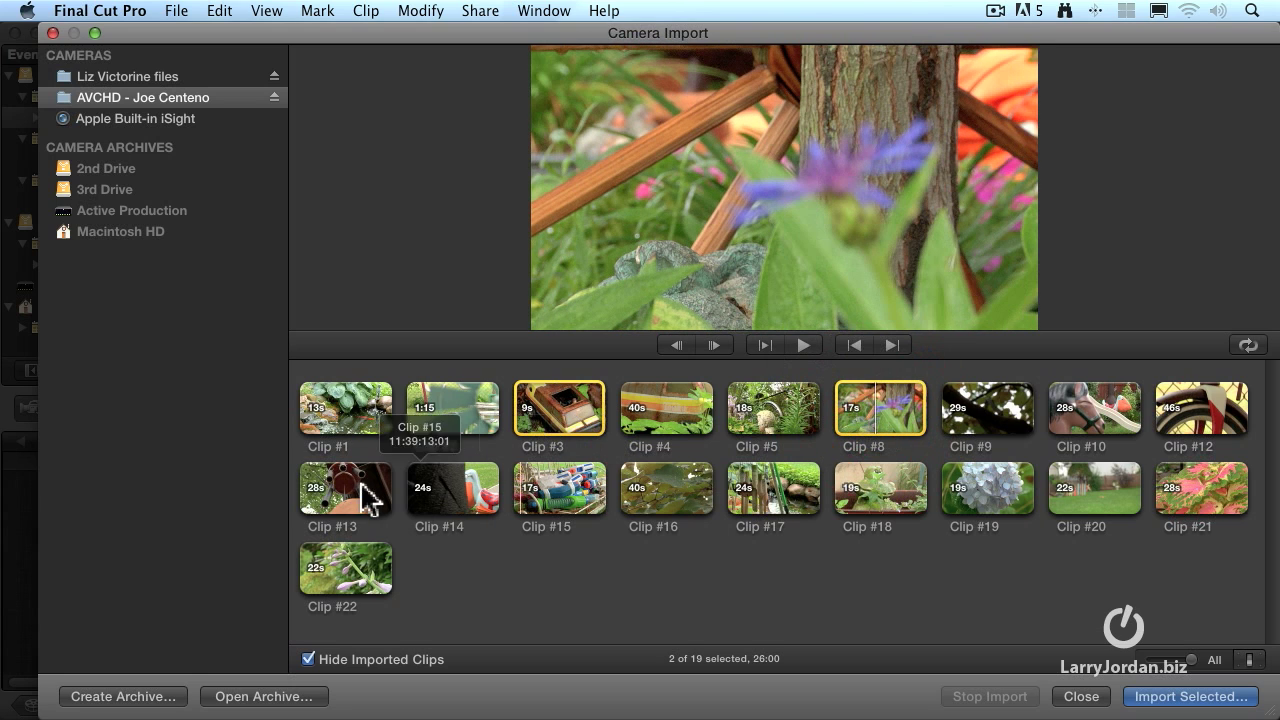
pyautogui.keyDown('super'); pyautogui.click(350, 485); pyautogui.keyUp('super')
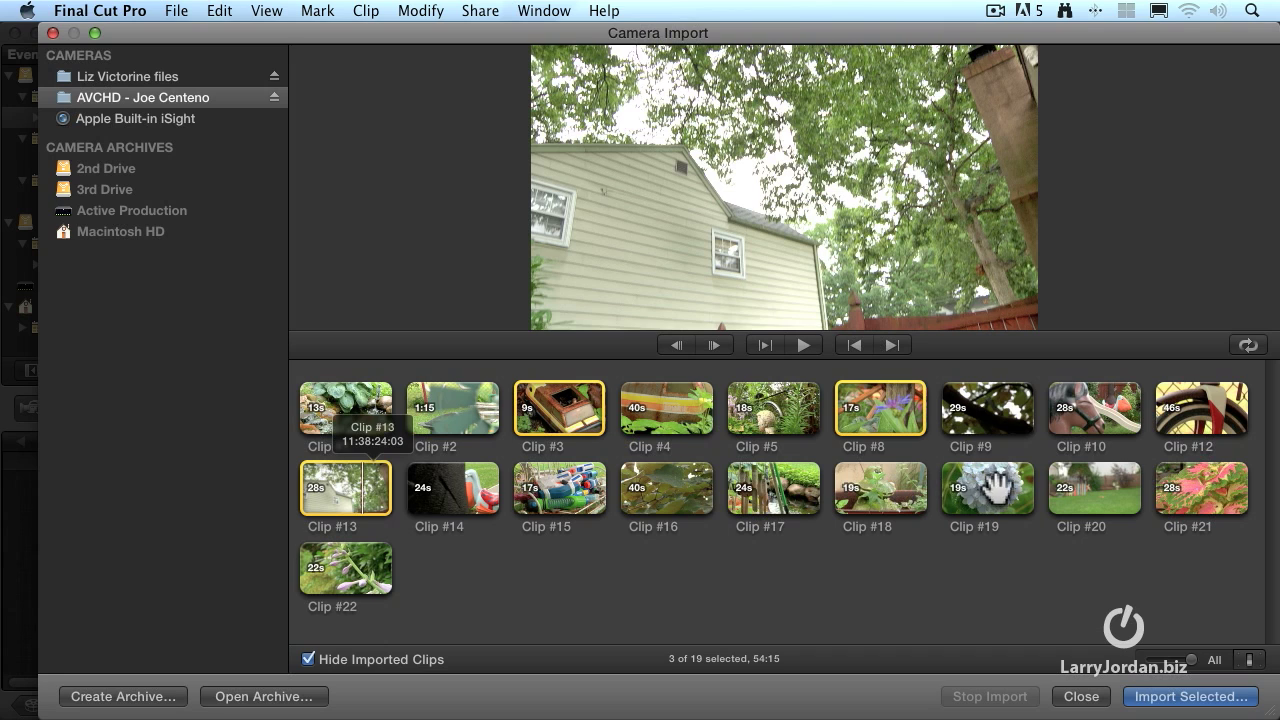
pyautogui.keyDown('super'); pyautogui.click(997, 490); pyautogui.keyUp('super')
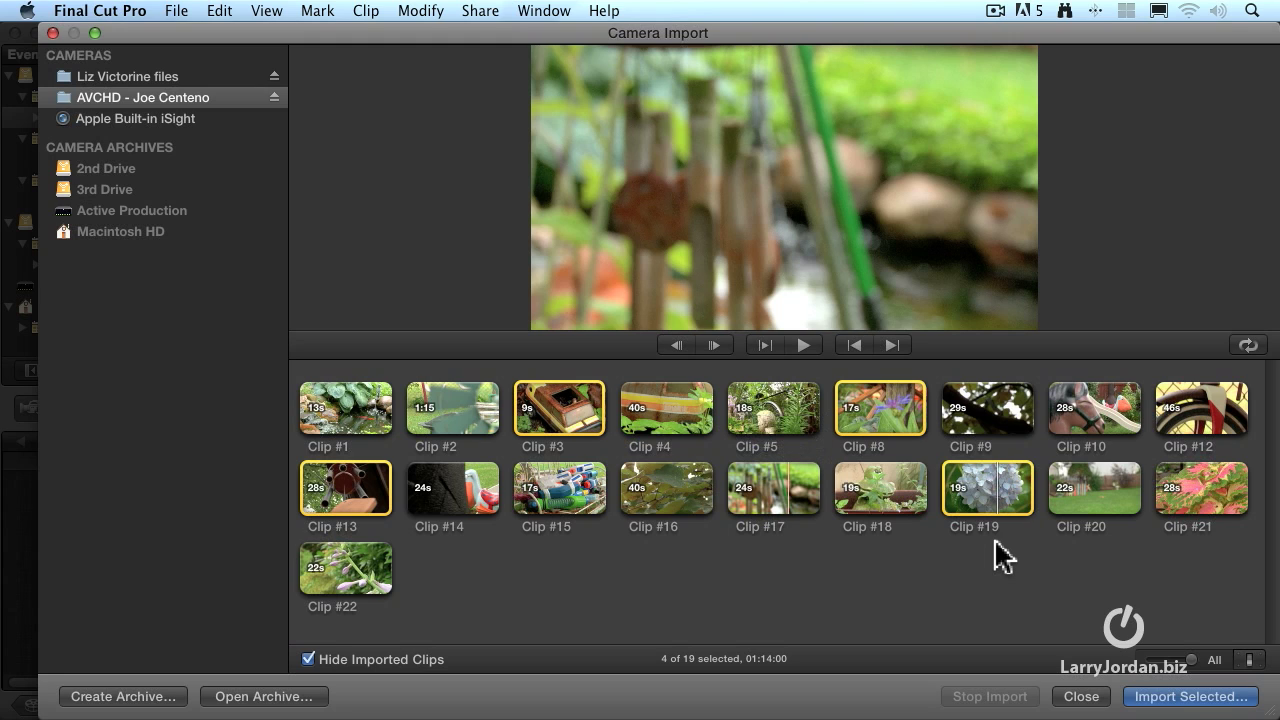
# - Import the selected clips into a new 'New Gnomes' event on 2nd Drive with optimized media enabled
pyautogui.click(1231, 698)
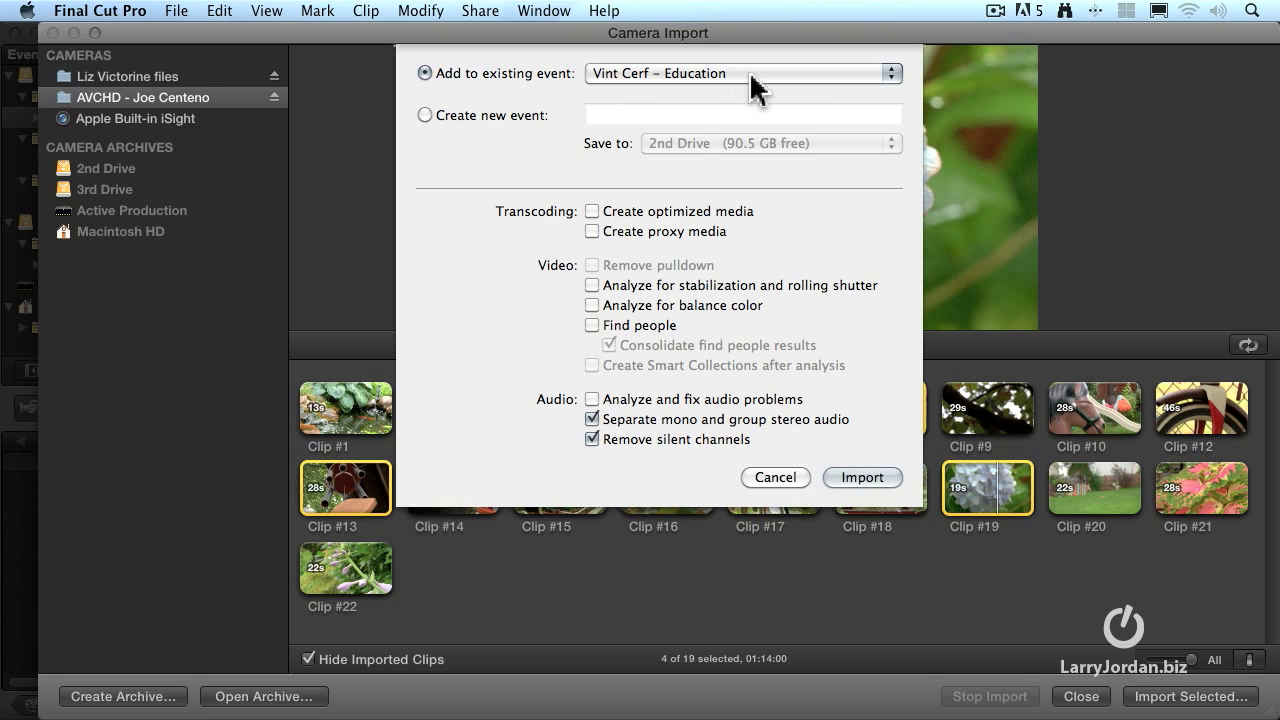
pyautogui.click(425, 115)
pyautogui.click(691, 114)
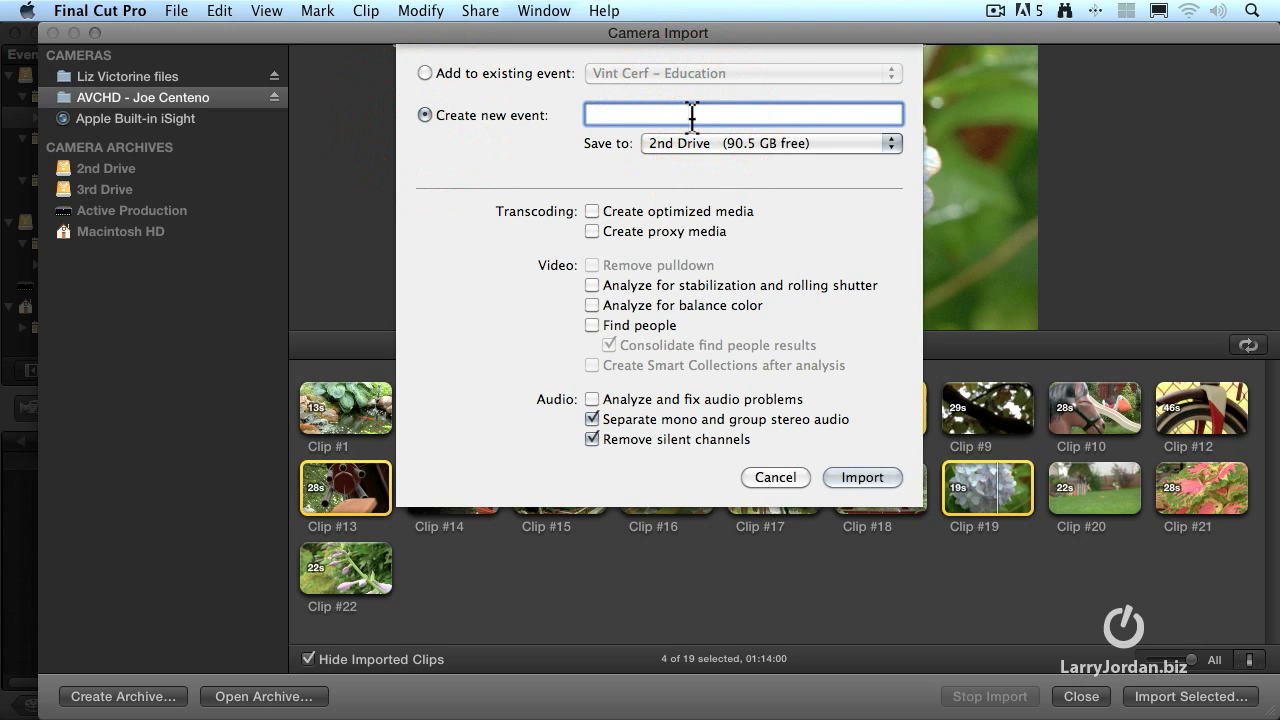
pyautogui.write('New Gnomes')
pyautogui.click(822, 140)
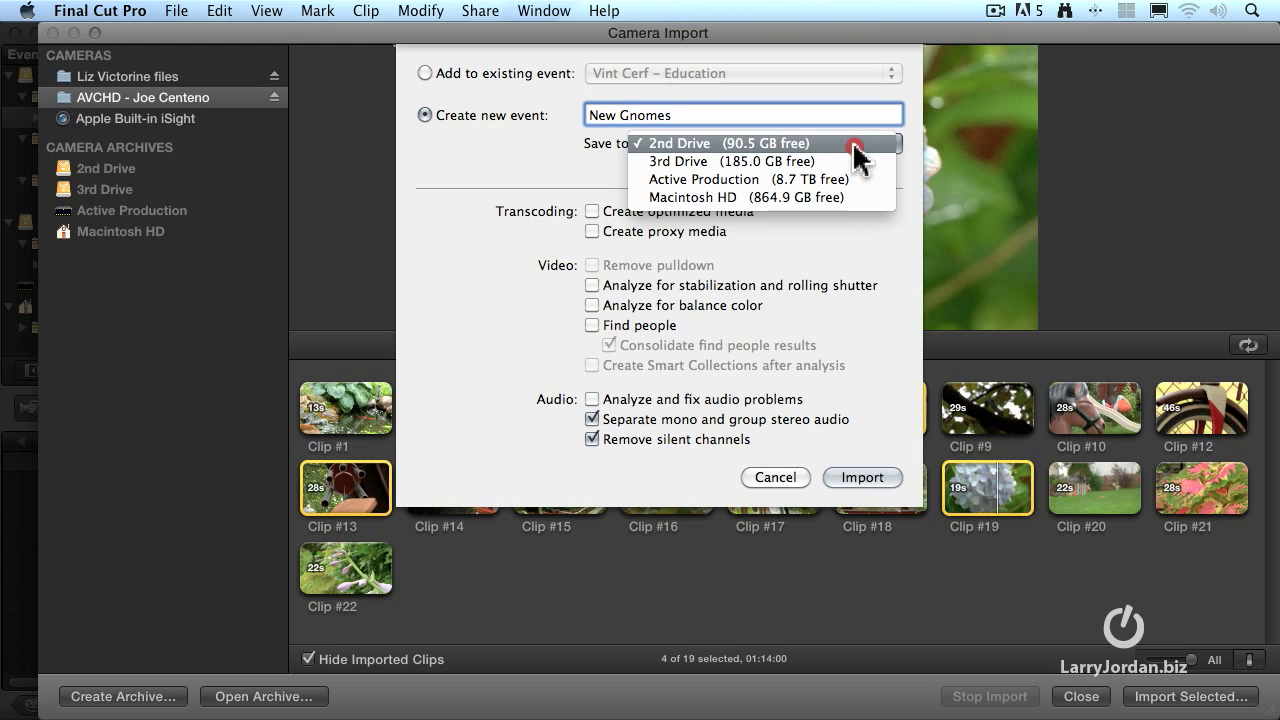
pyautogui.click(855, 145)
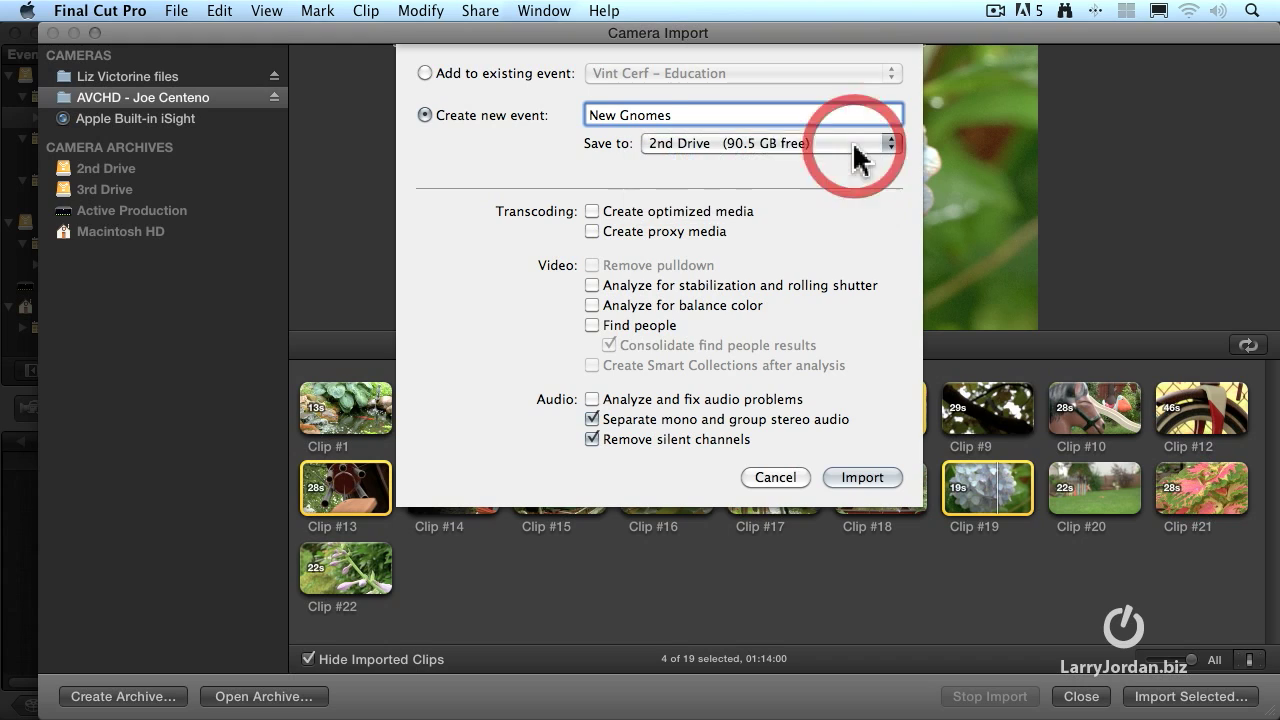
pyautogui.click(736, 213)
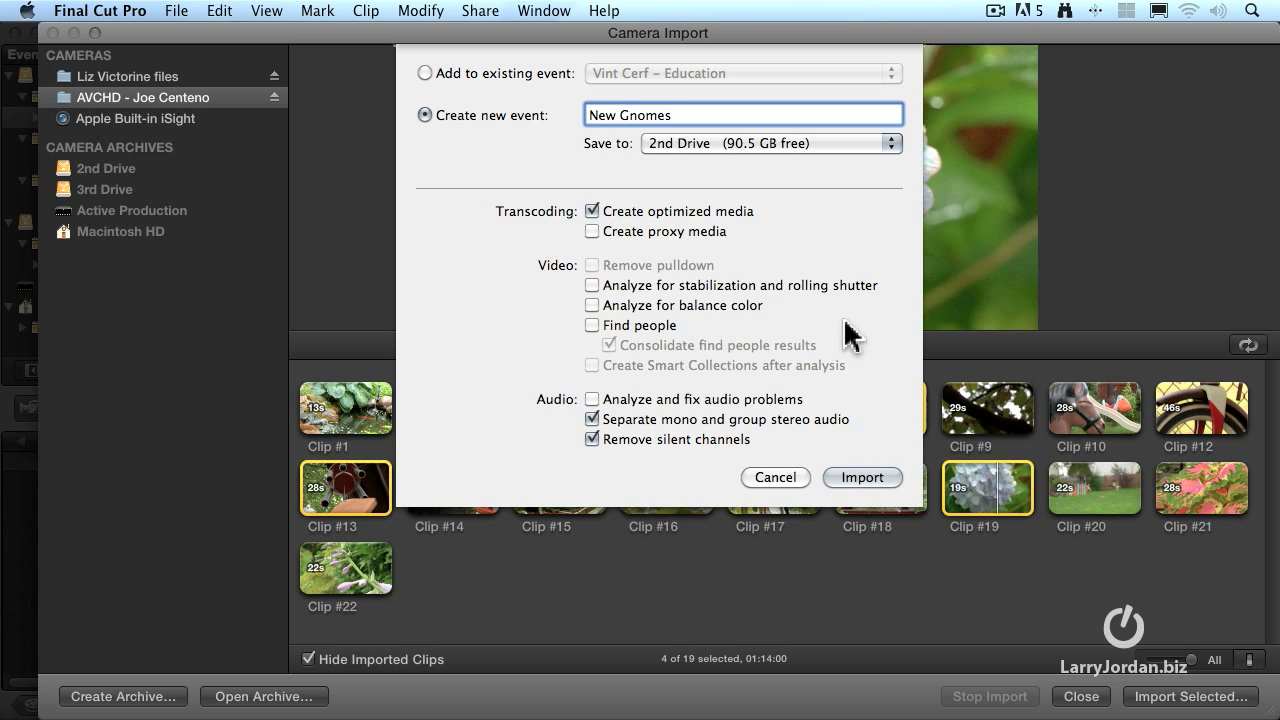
# - Import the four clips into New Gnomes and close the Camera Import window
pyautogui.click(865, 478)
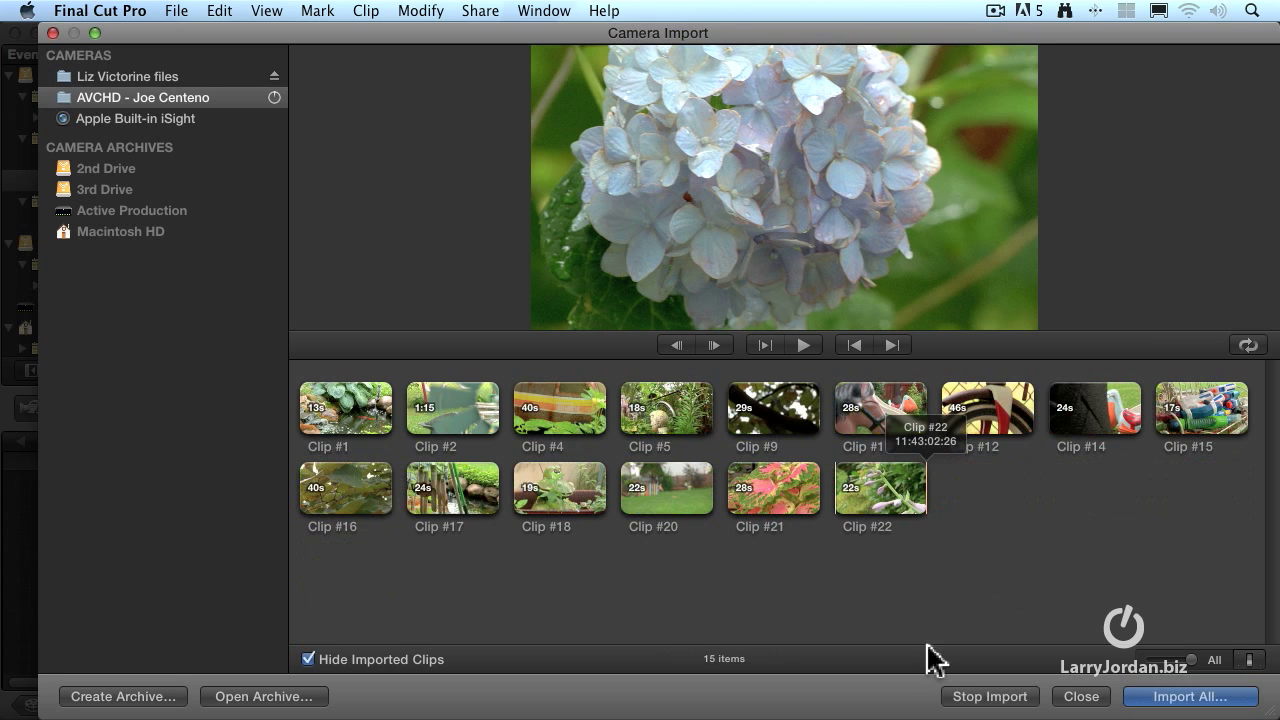
pyautogui.click(1080, 697)
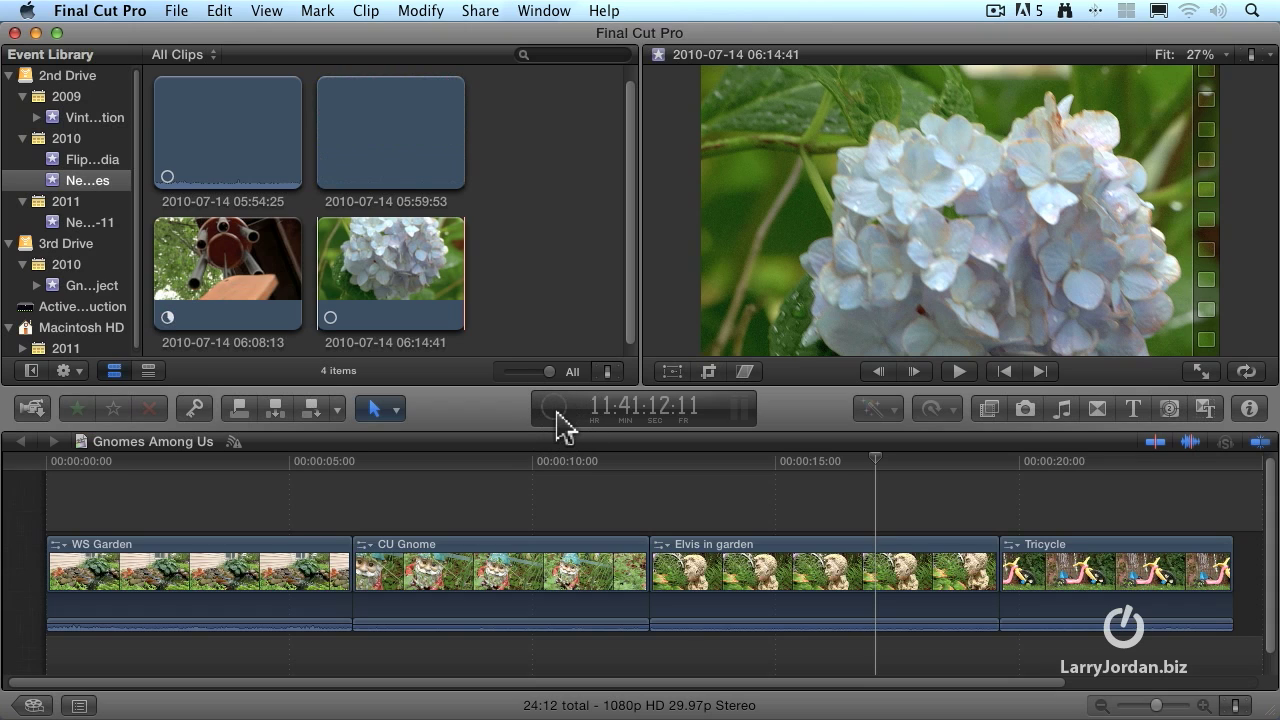
pyautogui.click(556, 410)
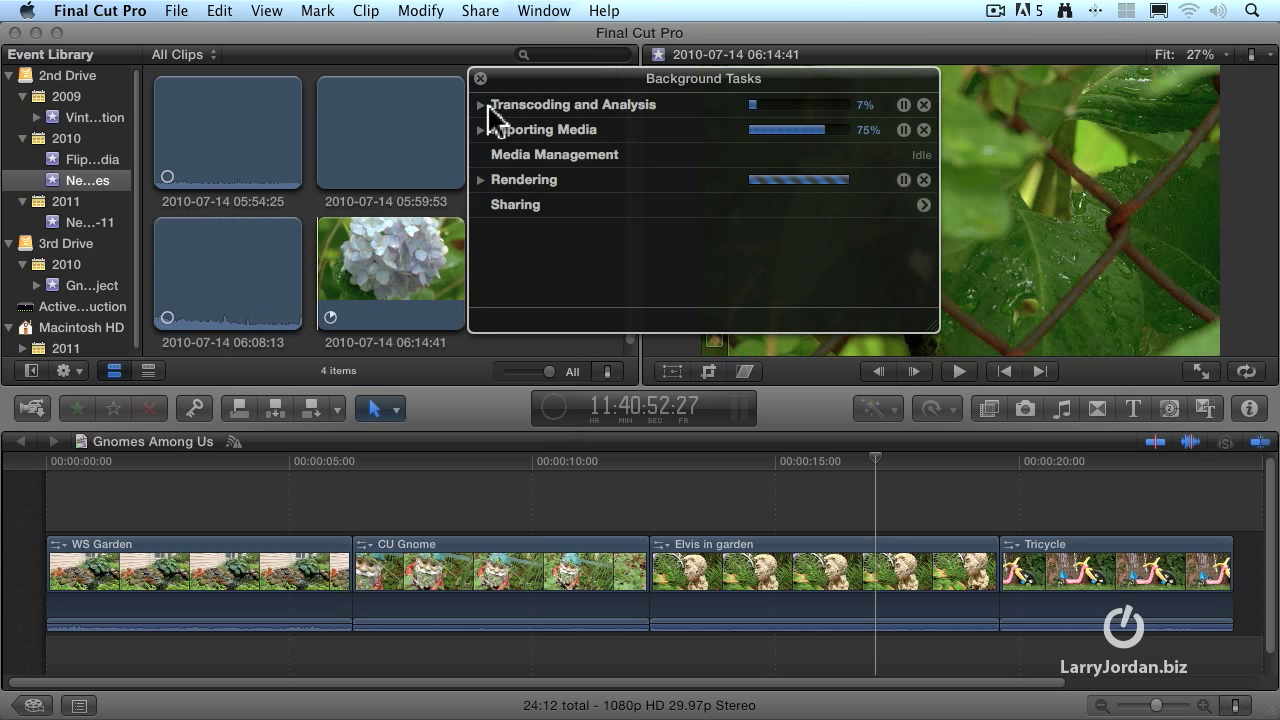
pyautogui.click(481, 105)
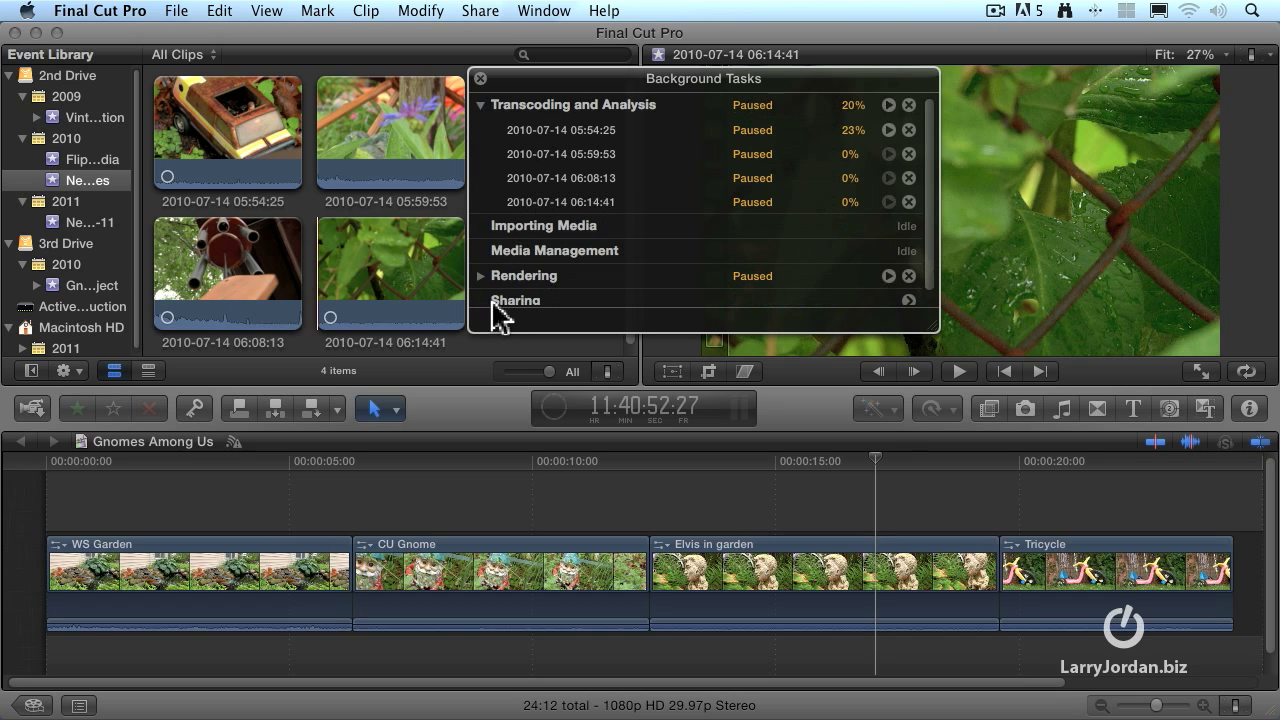
pyautogui.click(480, 78)
pyautogui.moveTo(586, 460); pyautogui.dragTo(465, 468)
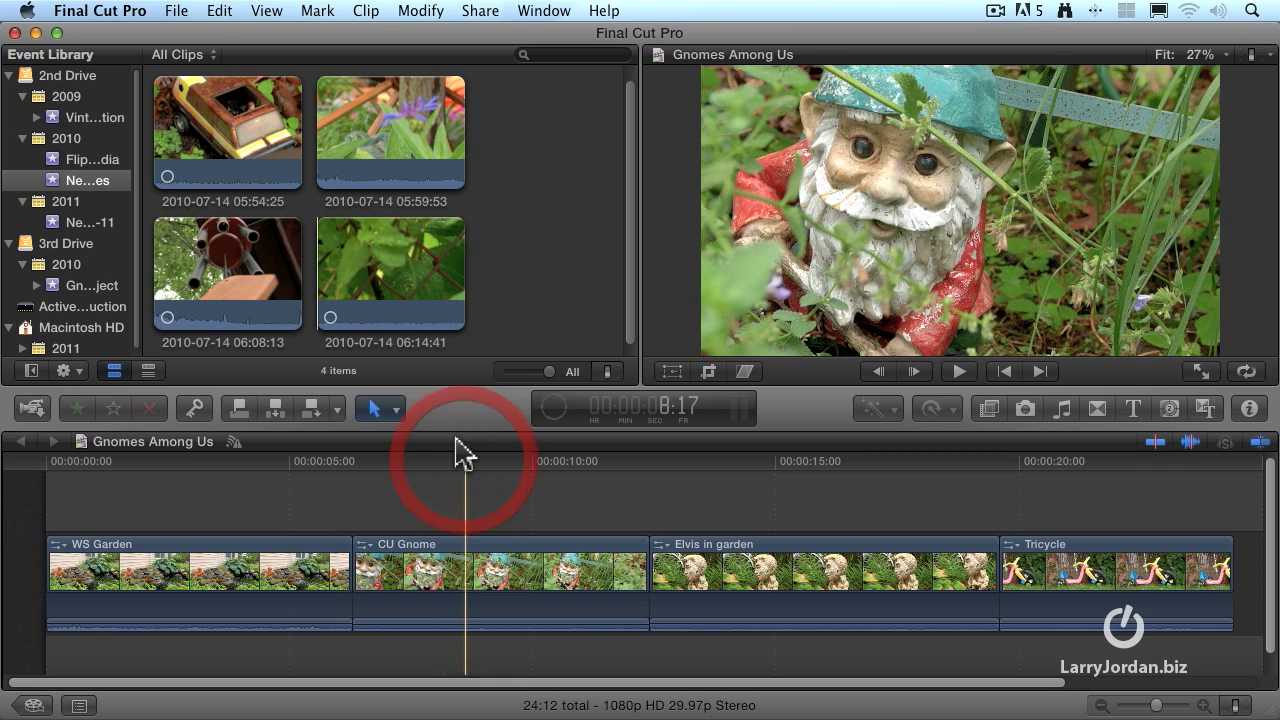
# - Show the 23 Cerf interview clips of the 2009 Vint Cerf – Education event
pyautogui.click(57, 118)
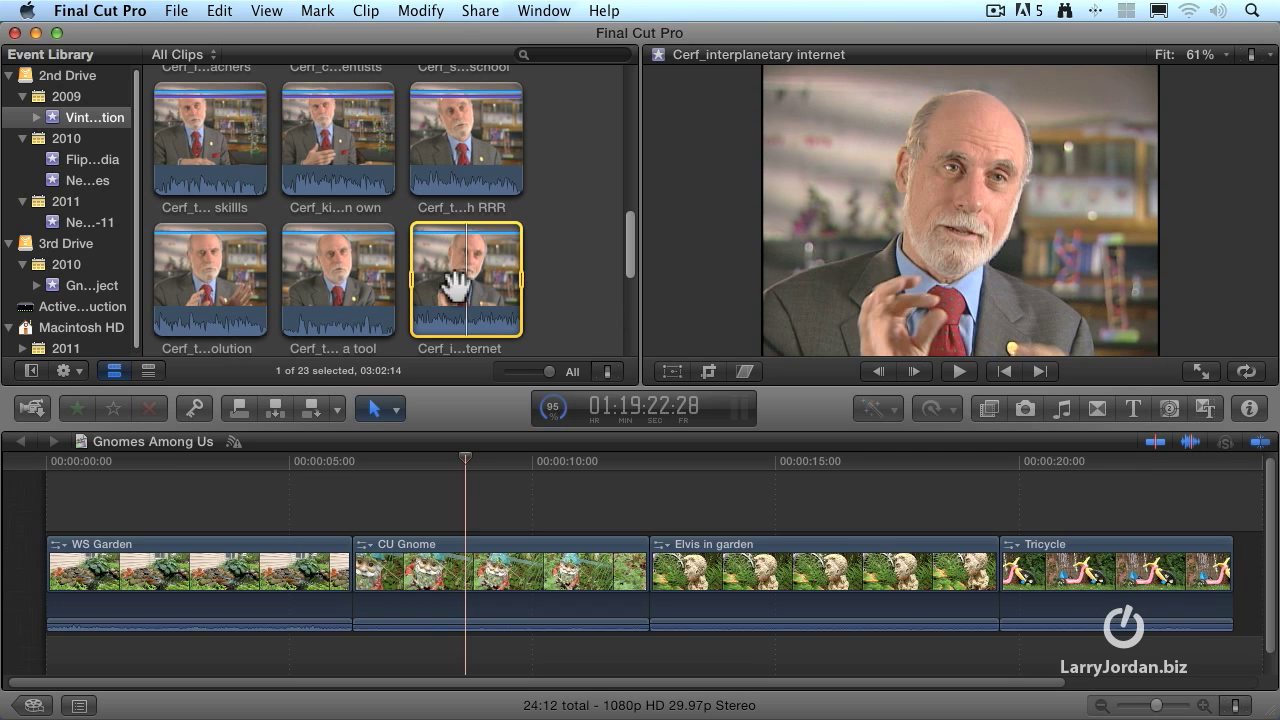
# - Reveal the File > Import submenu showing Reimport from Camera/Archive
pyautogui.click(176, 11)
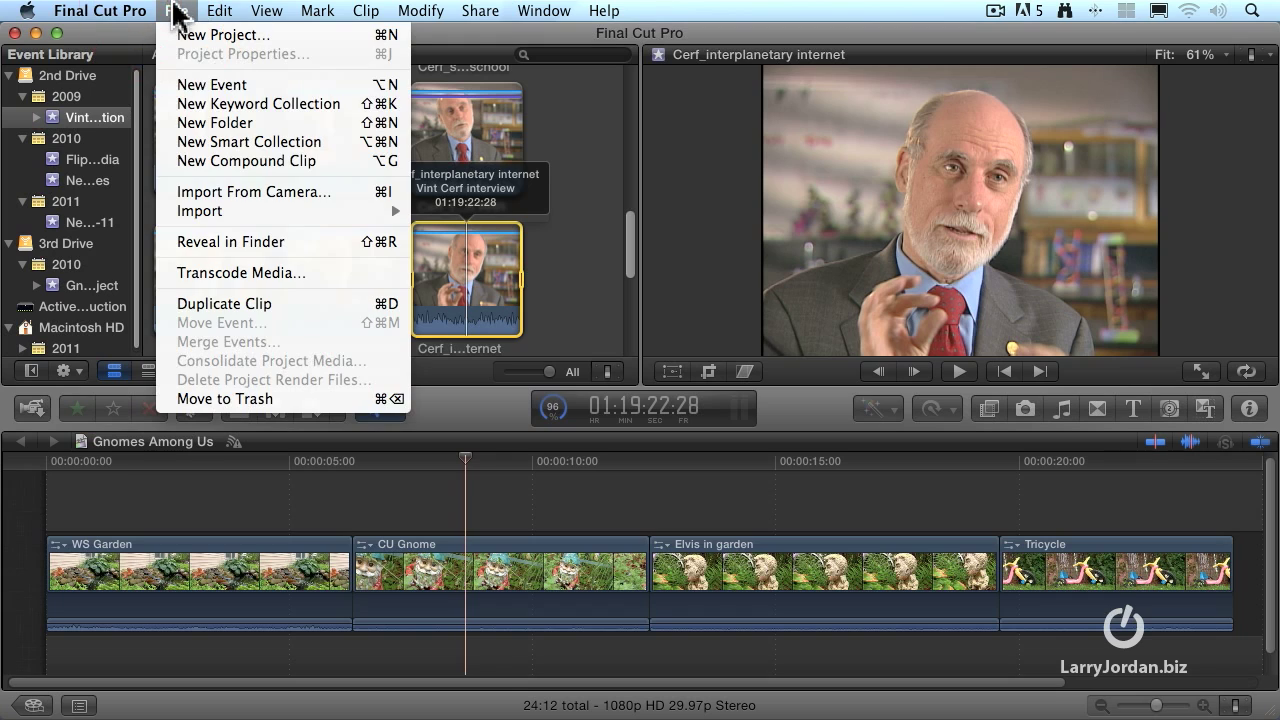
pyautogui.moveTo(240, 212)
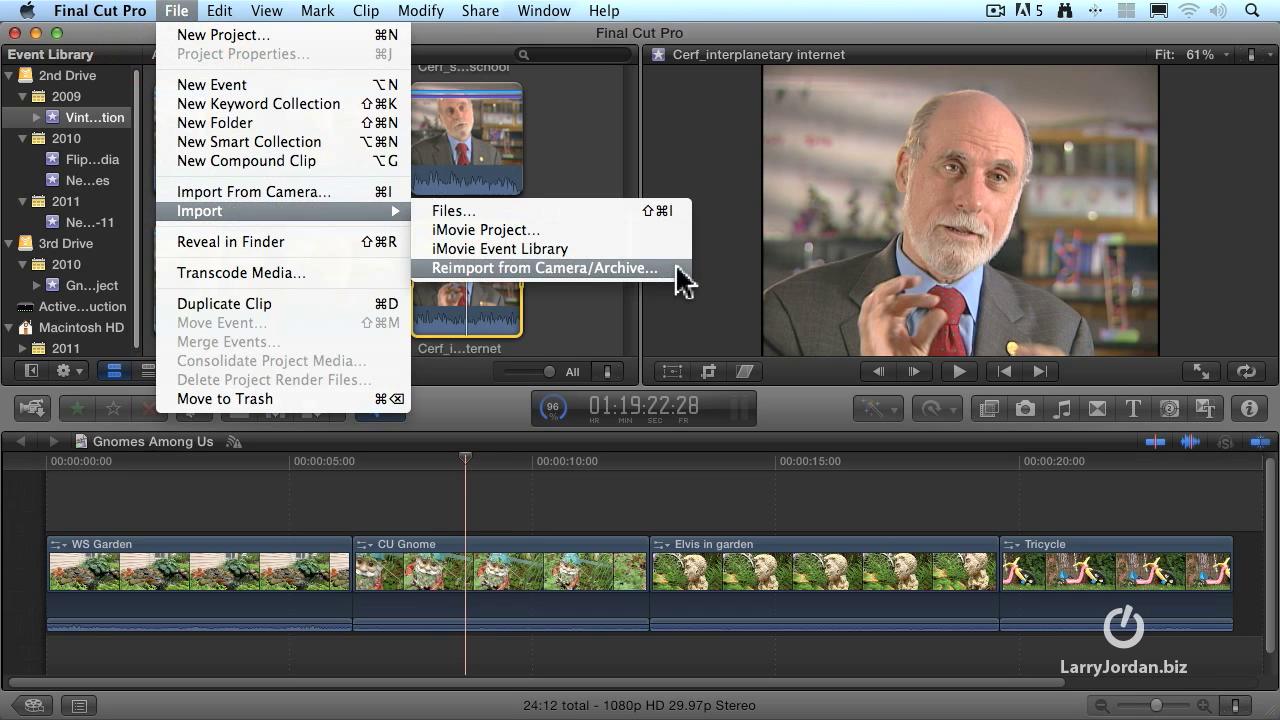